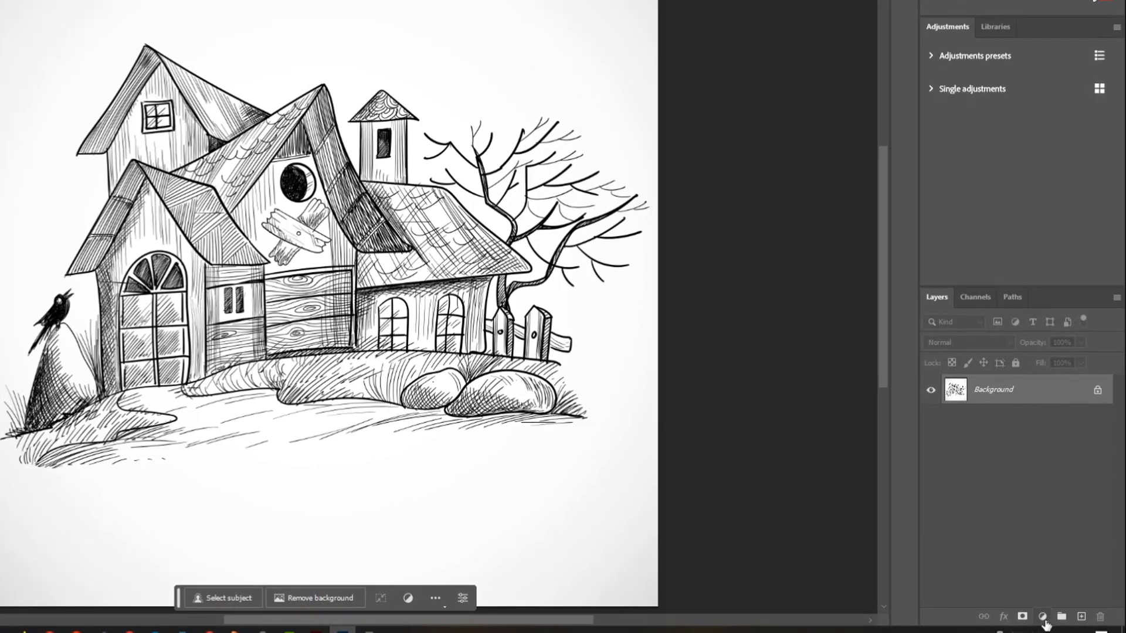
- Add an Exposure adjustment layer above the background and lower its exposure to darken the whole house drawing
click(1044, 620)
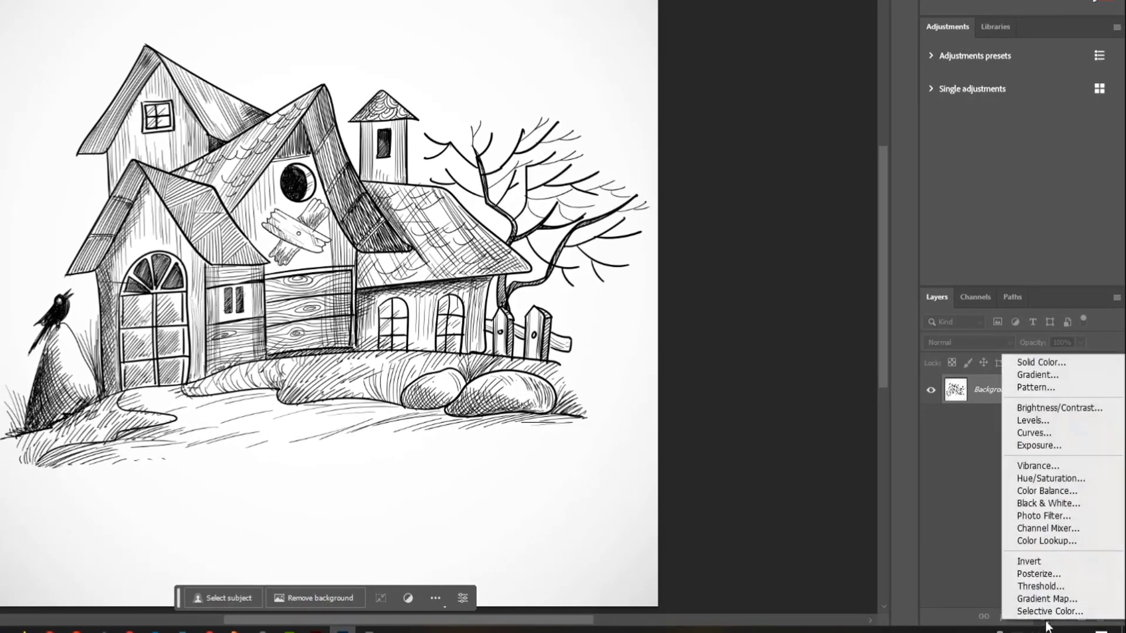
click(1054, 444)
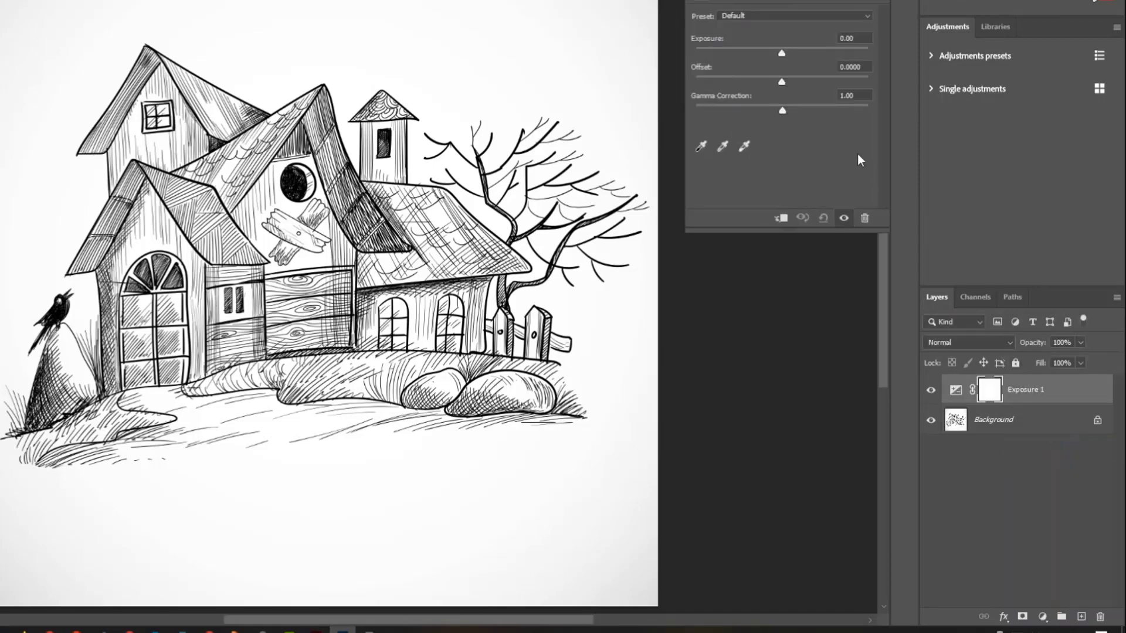
drag(782, 53, 730, 67)
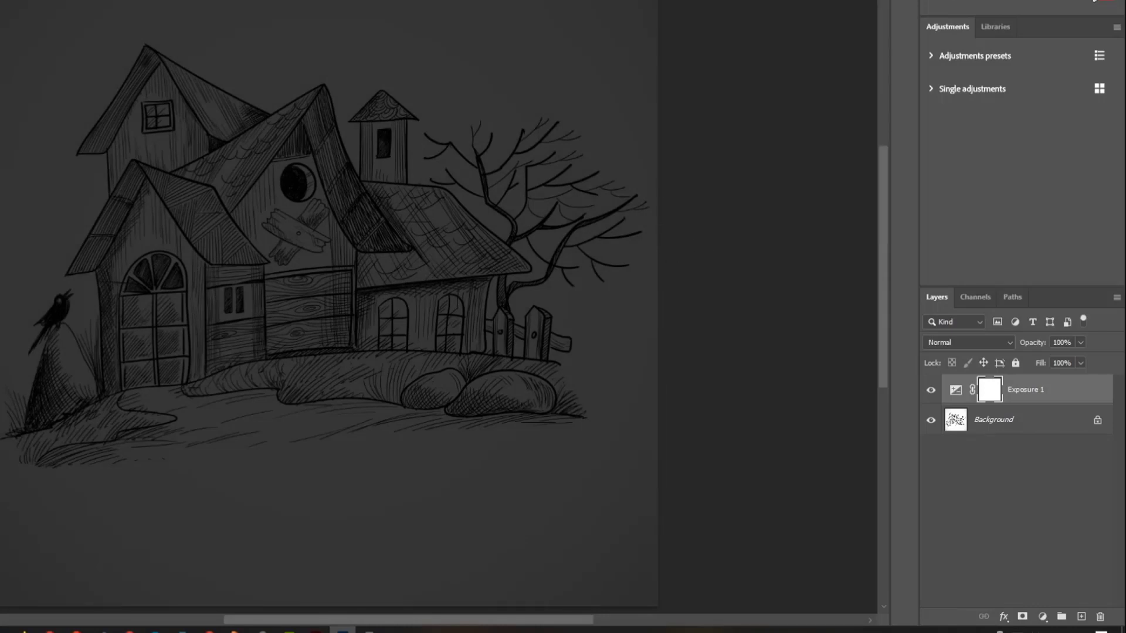
- Add a Solid Color fill layer in yellow #fff000 and invert its layer mask to black
click(1045, 618)
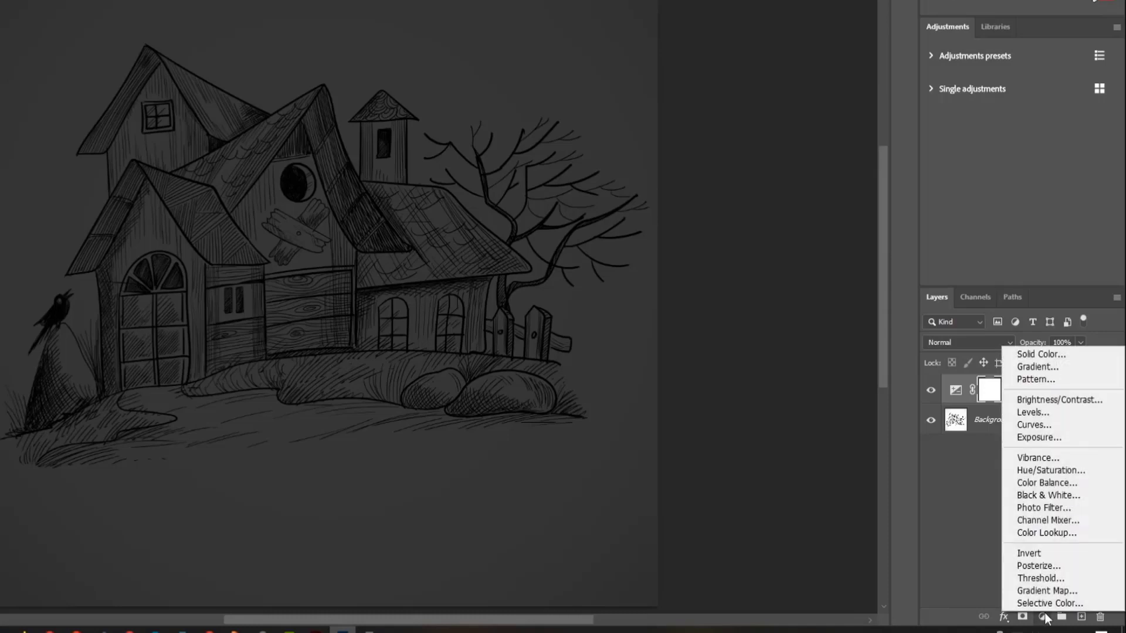
click(1044, 354)
mouse_move(786, 272)
mouse_down()
mouse_move(825, 168)
mouse_move(890, 129)
mouse_up()
drag(908, 324, 910, 300)
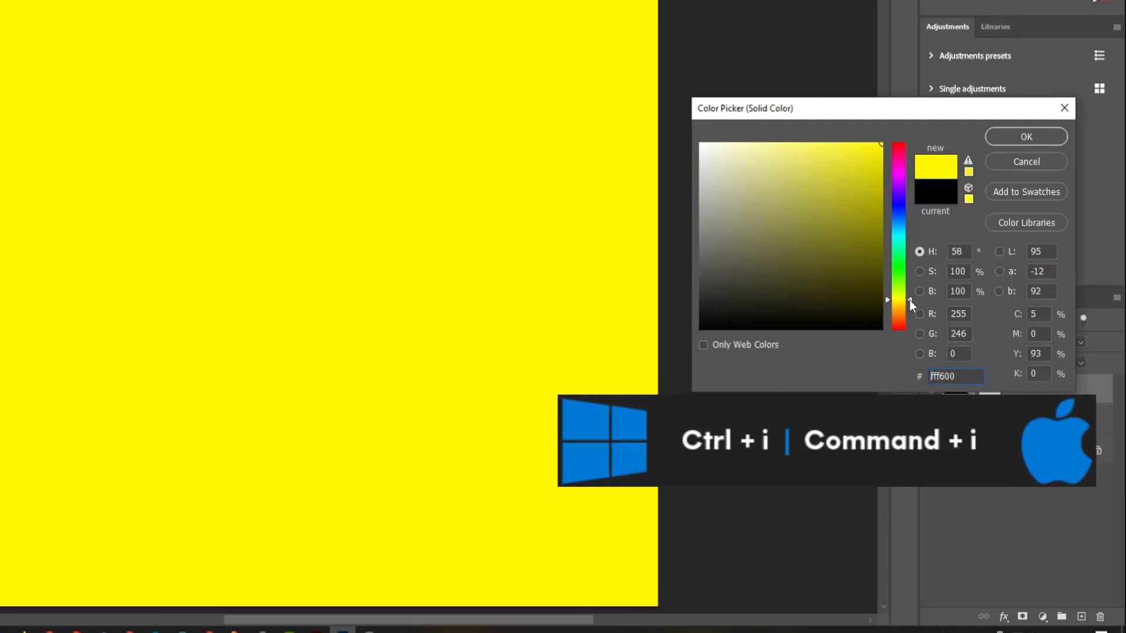
drag(909, 300, 910, 301)
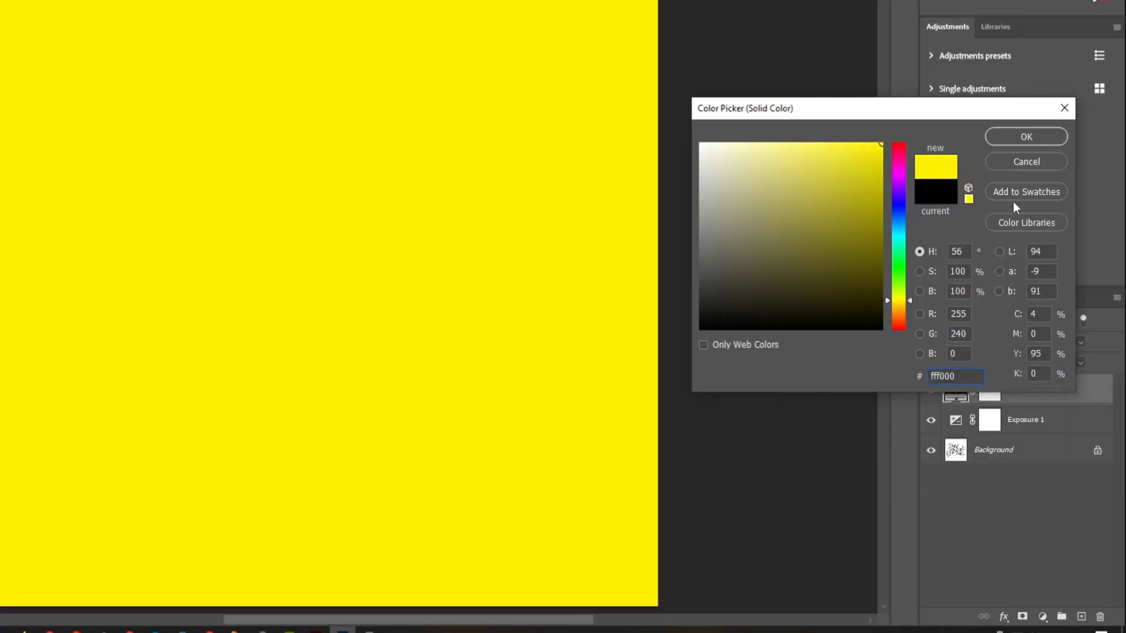
click(1014, 140)
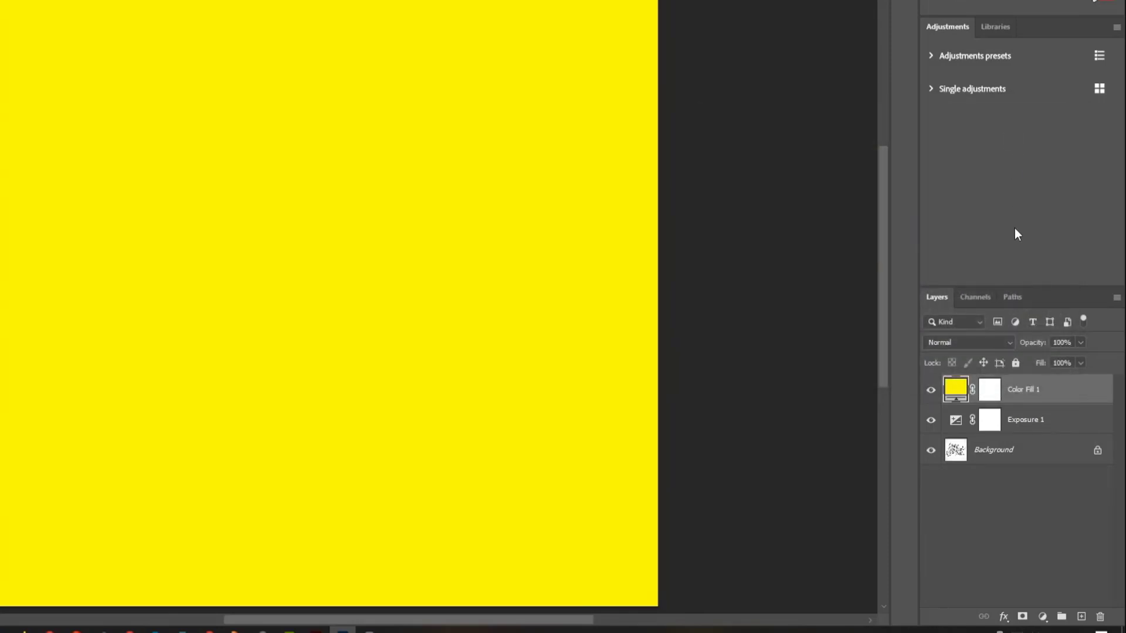
key(ctrl+i)
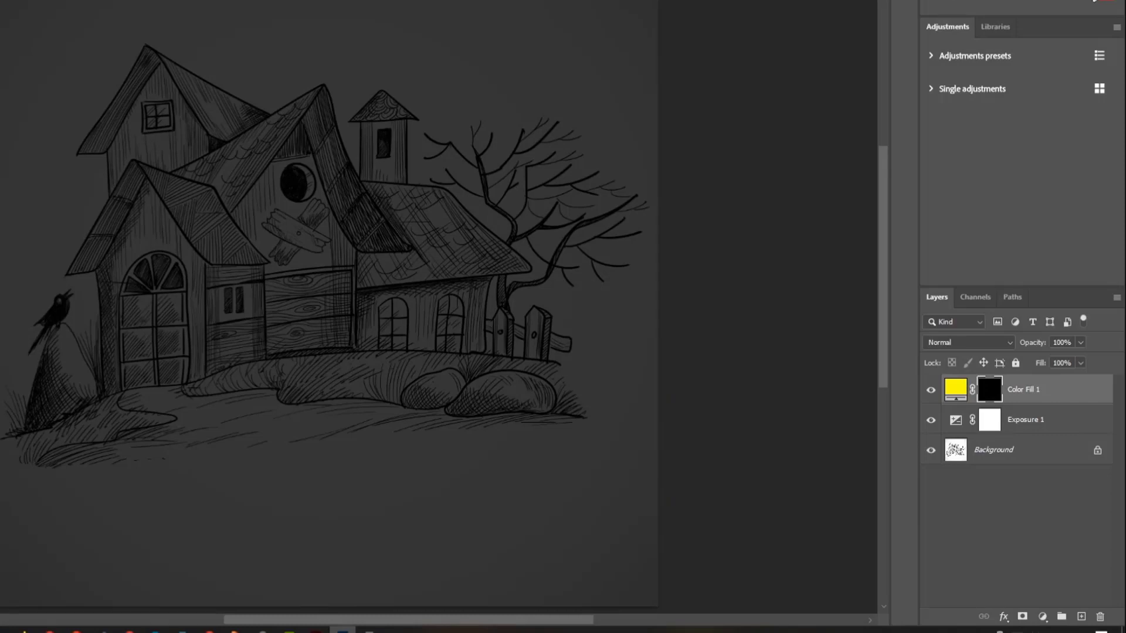
- Paint the large arched door in white on the fill layer's mask with a soft 175 px brush
right_click(236, 148)
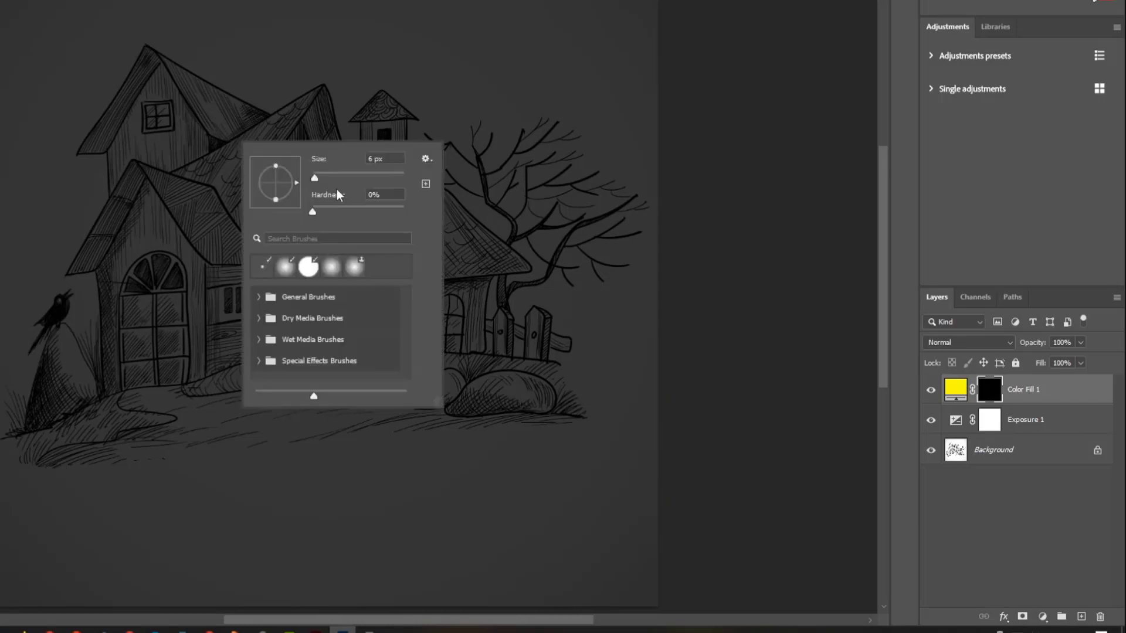
key(Return)
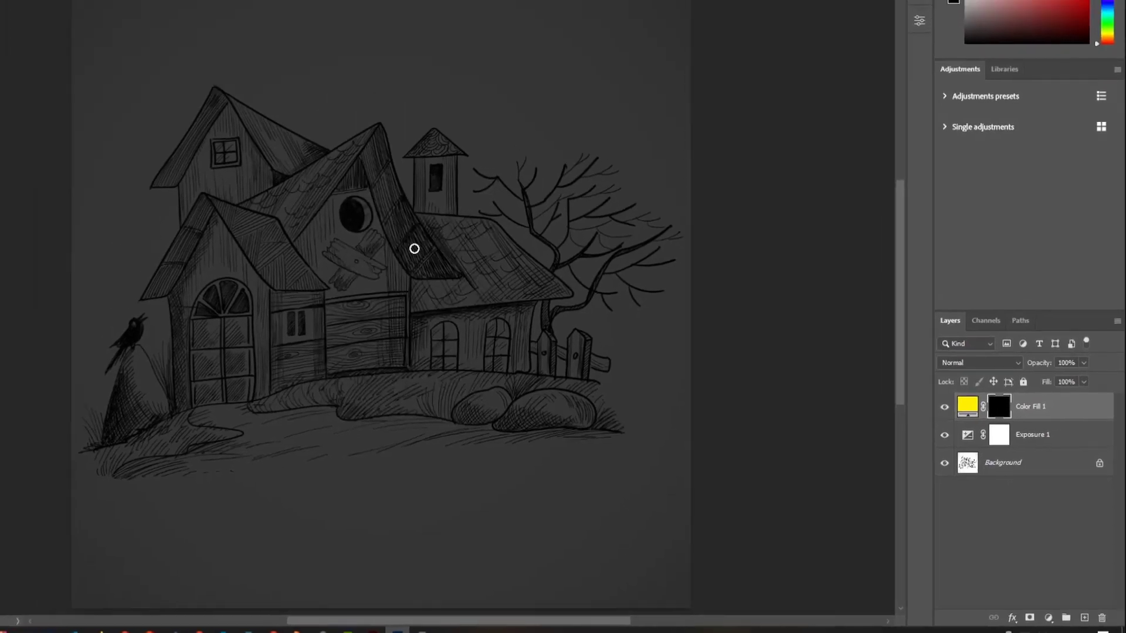
scroll(274, 456, up, 5)
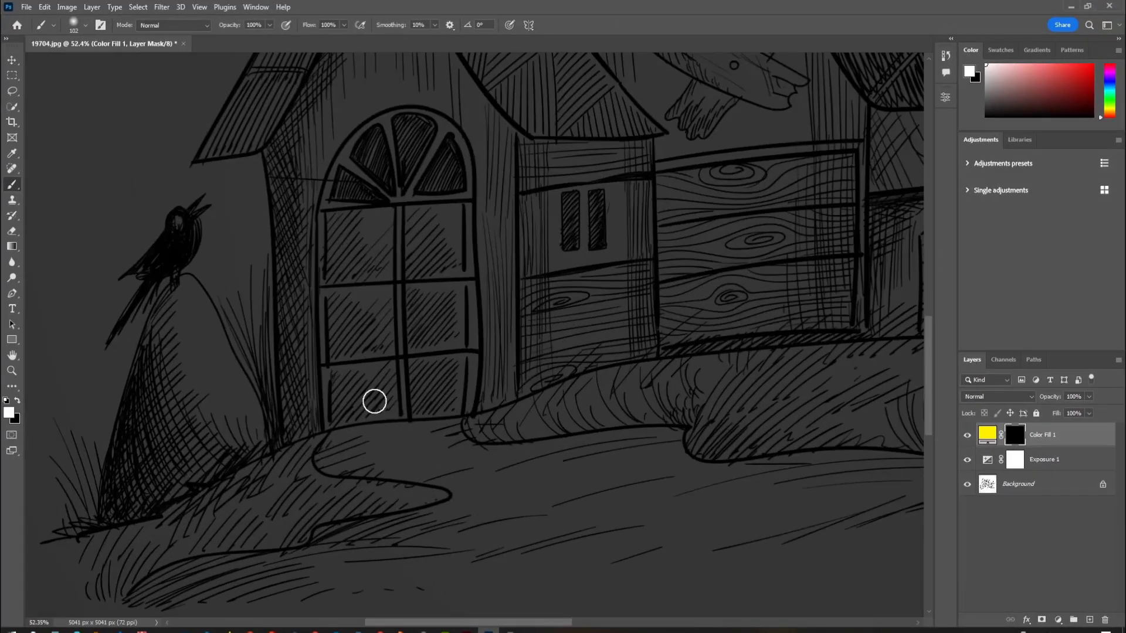
right_click(404, 240)
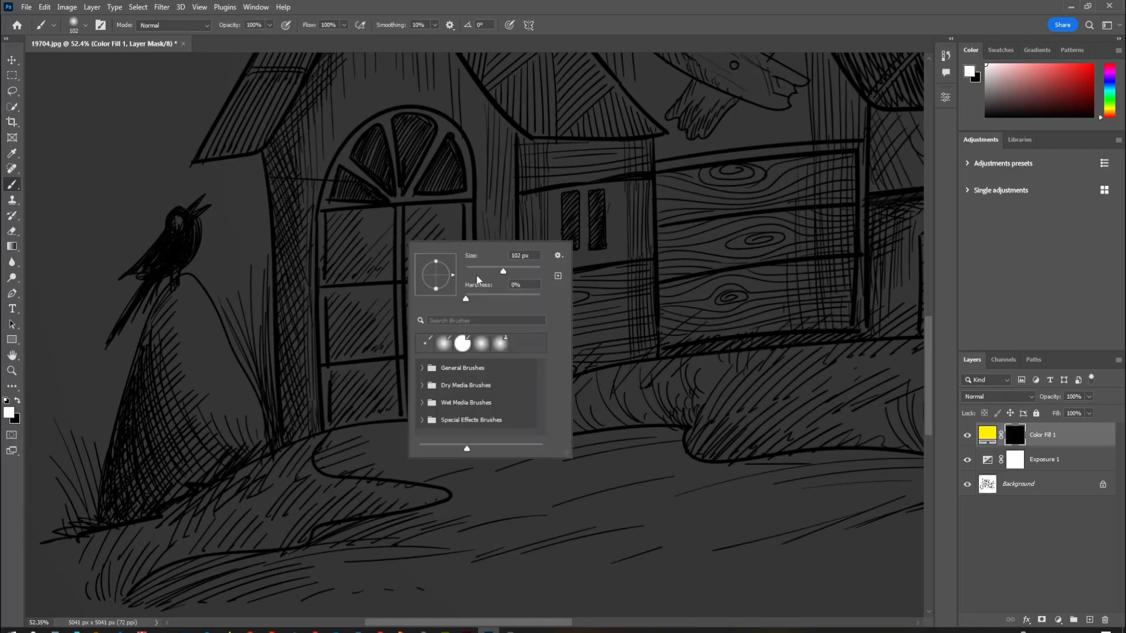
drag(526, 272, 523, 273)
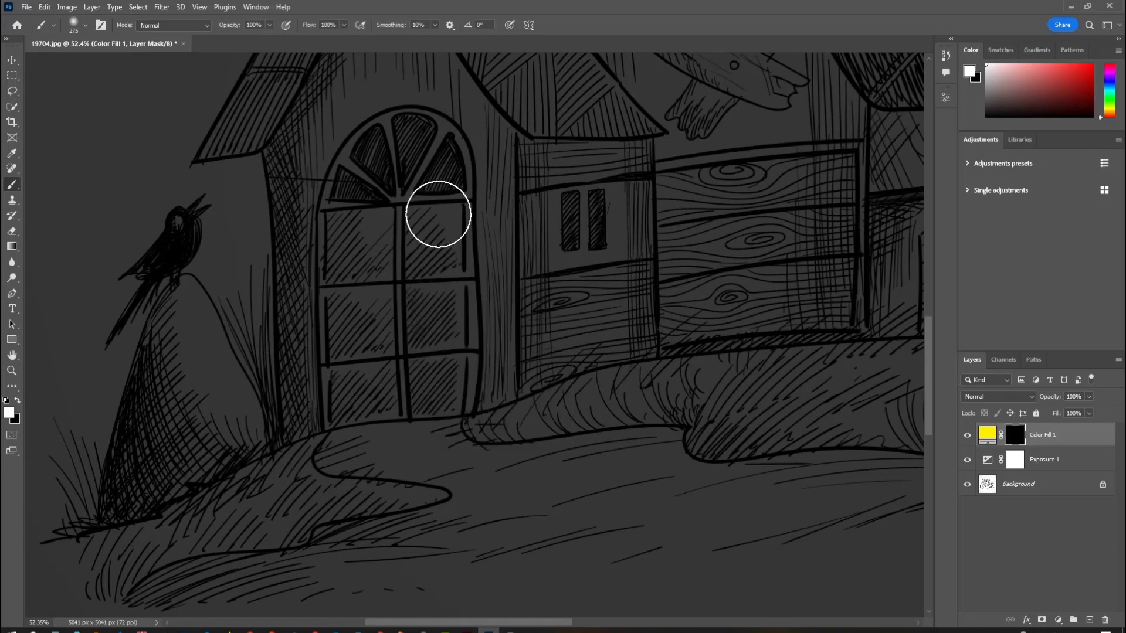
key(bracketleft)
key(bracketleft)
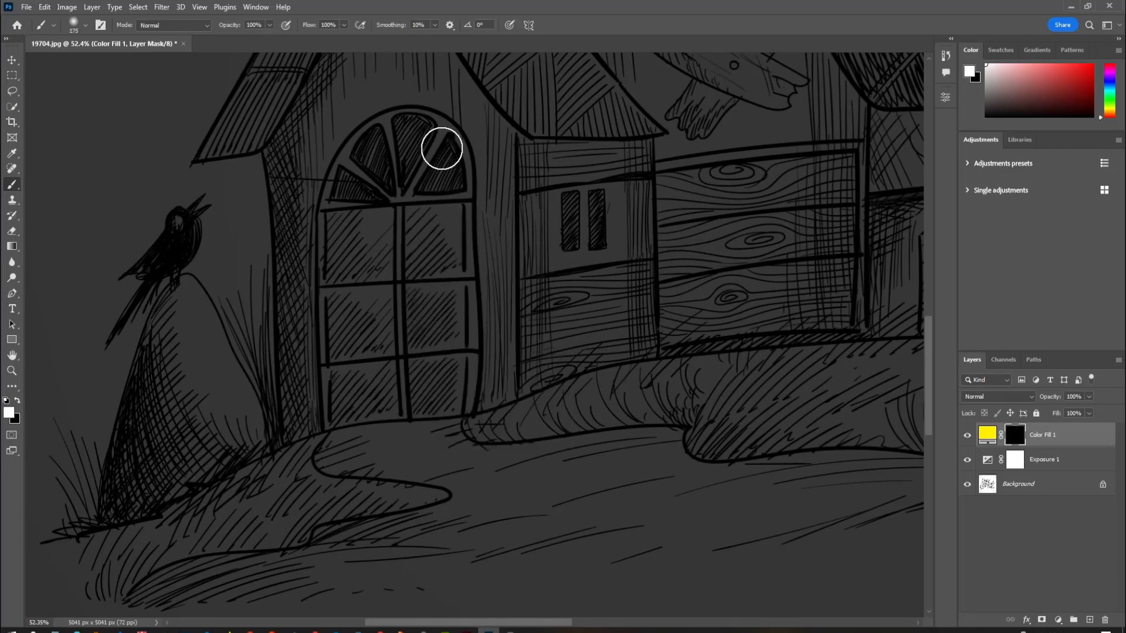
mouse_move(443, 146)
mouse_down()
mouse_move(453, 402)
mouse_move(329, 410)
mouse_move(325, 323)
mouse_move(332, 206)
mouse_move(352, 163)
mouse_move(376, 134)
mouse_move(408, 124)
mouse_move(436, 132)
mouse_move(462, 195)
mouse_move(460, 388)
mouse_move(452, 396)
mouse_move(403, 144)
mouse_move(380, 191)
mouse_move(362, 325)
mouse_move(370, 378)
mouse_move(350, 236)
mouse_move(362, 179)
mouse_move(382, 201)
mouse_move(402, 372)
mouse_move(405, 250)
mouse_move(432, 399)
mouse_move(371, 389)
mouse_move(347, 341)
mouse_move(417, 149)
mouse_move(427, 237)
mouse_move(462, 193)
mouse_move(449, 141)
mouse_move(432, 125)
mouse_move(369, 136)
mouse_move(322, 212)
mouse_up()
- Reduce the brush to 80 px and paint the two narrow windows beside the door on the mask
key(bracketleft)
key(bracketleft)
key(bracketleft)
key(bracketleft)
key(bracketleft)
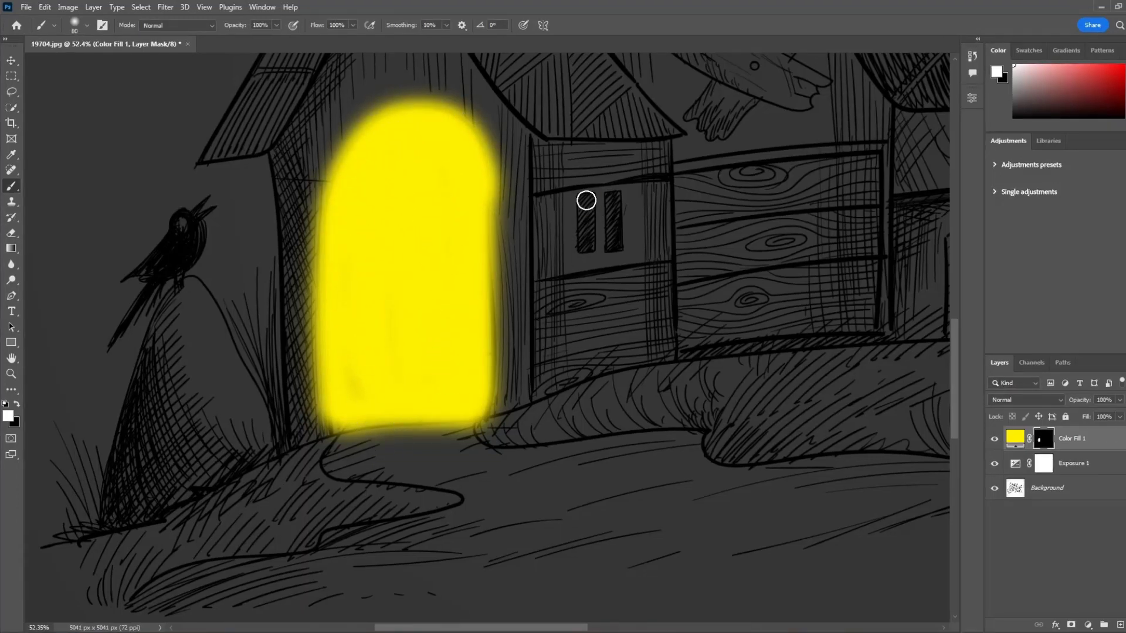
mouse_move(586, 196)
mouse_down()
mouse_move(587, 248)
mouse_move(586, 200)
mouse_move(611, 250)
mouse_up()
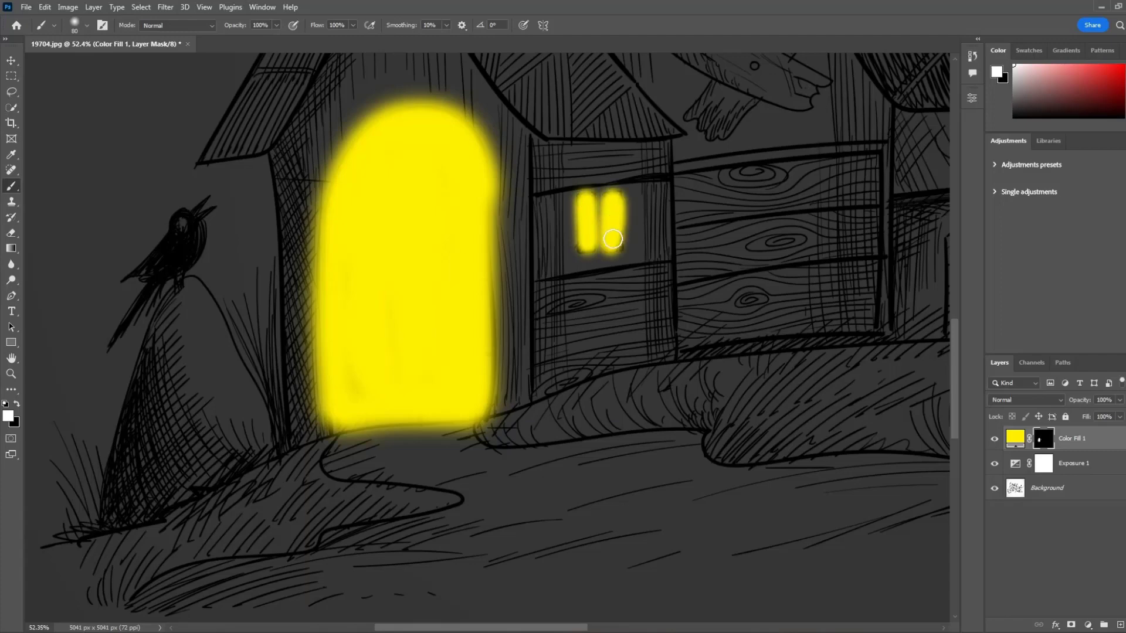
- Enlarge the brush to 125 px and paint the two arched windows under the low roof
scroll(634, 274, right, 5)
scroll(634, 274, up, 1)
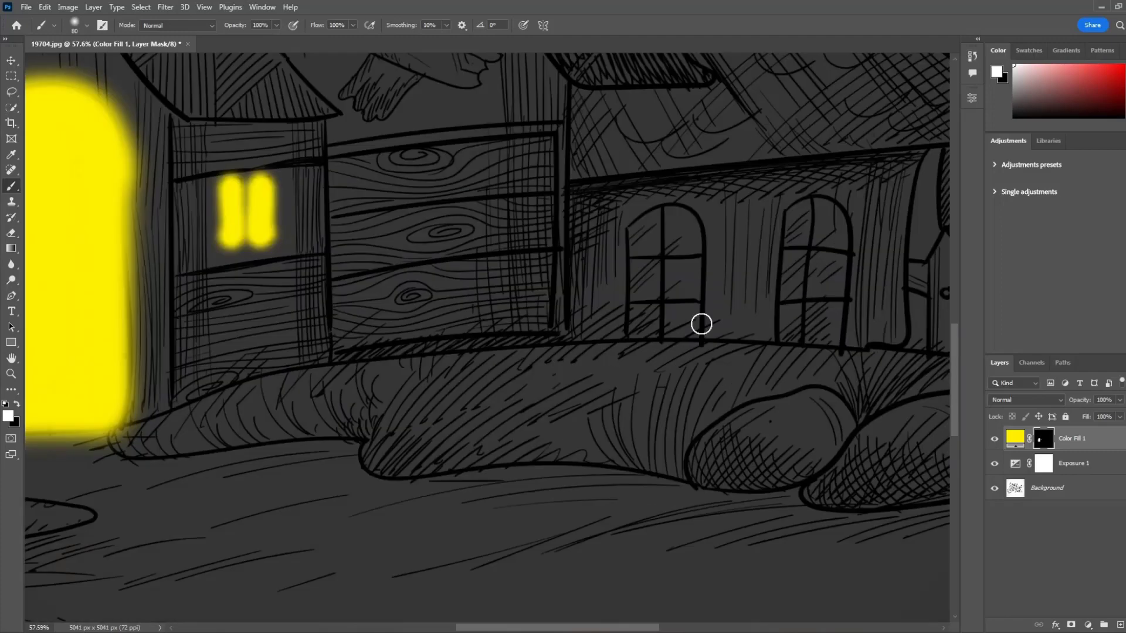
key(bracketright)
key(bracketright)
key(bracketright)
mouse_move(702, 326)
mouse_down()
mouse_move(637, 322)
mouse_move(691, 314)
mouse_move(639, 291)
mouse_move(630, 334)
mouse_up()
mouse_move(783, 338)
mouse_down()
mouse_move(795, 216)
mouse_move(848, 277)
mouse_move(801, 302)
mouse_move(833, 263)
mouse_up()
- Paint the two fence posts beside the house on the mask with an 80 px brush
scroll(661, 369, right, 5)
scroll(661, 370, up, 1)
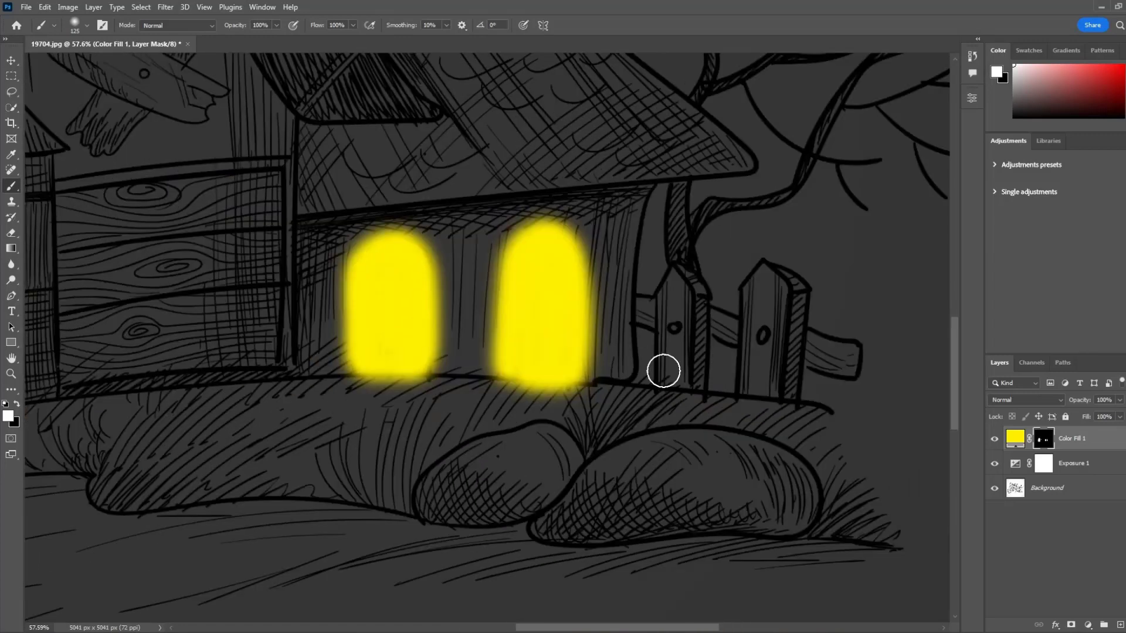
mouse_move(661, 370)
mouse_down()
mouse_move(671, 282)
mouse_move(669, 376)
mouse_move(687, 334)
mouse_move(671, 270)
mouse_move(663, 383)
mouse_move(672, 296)
mouse_up()
key(ctrl+z)
key(bracketleft)
key(bracketleft)
key(bracketleft)
mouse_move(740, 388)
mouse_down()
mouse_move(740, 287)
mouse_move(790, 300)
mouse_move(778, 395)
mouse_move(766, 305)
mouse_up()
- Paint the crescent of the round gable window and the small tower's window with the 80 px brush
scroll(492, 187, up, 5)
scroll(492, 187, left, 6)
mouse_move(492, 150)
mouse_down()
mouse_move(543, 234)
mouse_move(568, 221)
mouse_up()
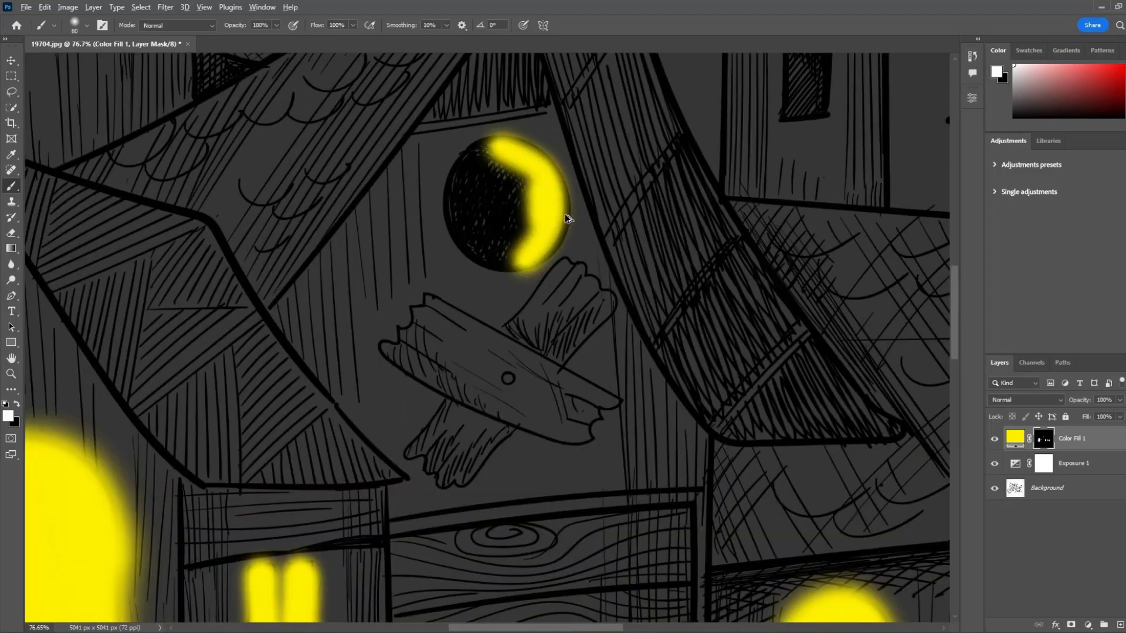
scroll(719, 258, down, 3)
scroll(720, 259, up, 2)
scroll(723, 192, down, 2)
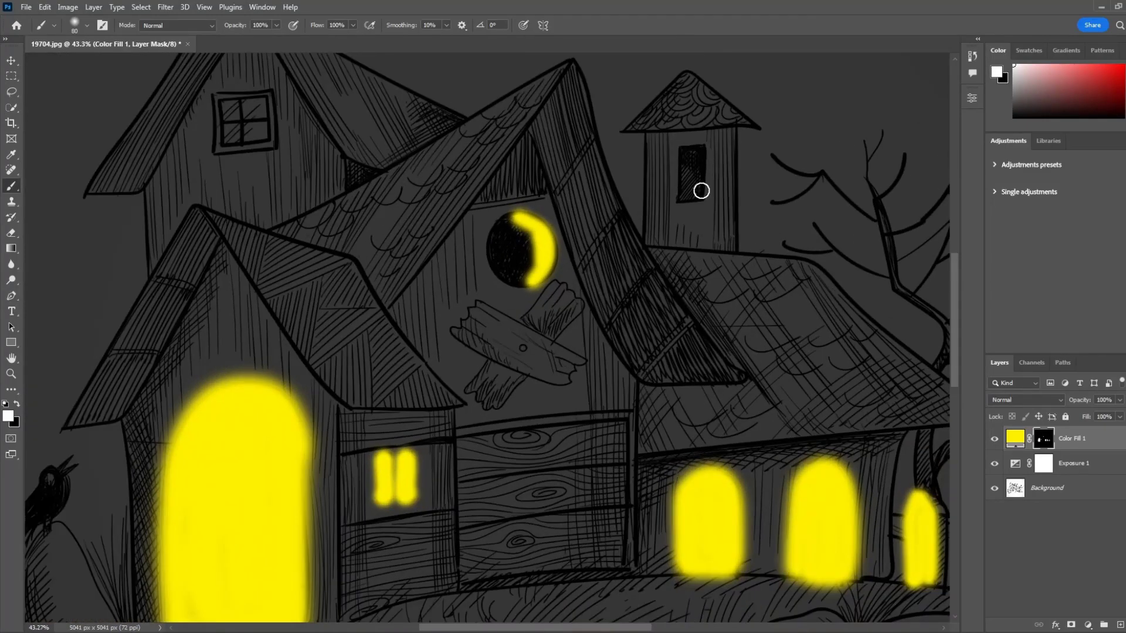
mouse_move(702, 190)
mouse_down()
mouse_move(705, 149)
mouse_move(689, 181)
mouse_move(700, 212)
mouse_move(674, 209)
mouse_up()
- Reduce the brush to 45 px and paint the square window in the uppermost gable on the mask
scroll(680, 185, up, 3)
scroll(674, 209, up, 3)
scroll(674, 209, left, 6)
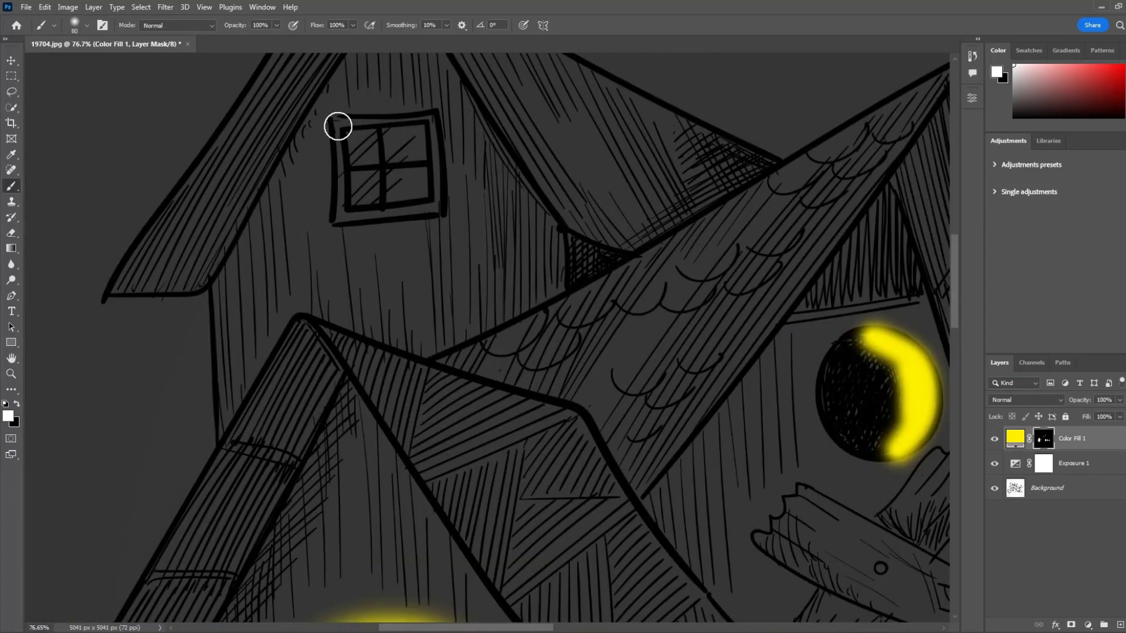
mouse_move(338, 126)
mouse_down()
mouse_move(436, 208)
mouse_move(368, 280)
mouse_move(449, 281)
mouse_move(387, 263)
mouse_move(448, 234)
mouse_move(441, 135)
mouse_move(306, 140)
mouse_move(278, 299)
mouse_move(375, 276)
mouse_move(401, 221)
mouse_move(295, 154)
mouse_move(325, 188)
mouse_move(416, 137)
mouse_move(452, 157)
mouse_move(385, 306)
mouse_move(269, 325)
mouse_move(266, 126)
mouse_move(337, 273)
mouse_move(294, 140)
mouse_up()
key(ctrl+z)
scroll(407, 168, up, 3)
key(bracketleft)
key(bracketleft)
key(bracketleft)
key(bracketleft)
scroll(411, 176, up, 1)
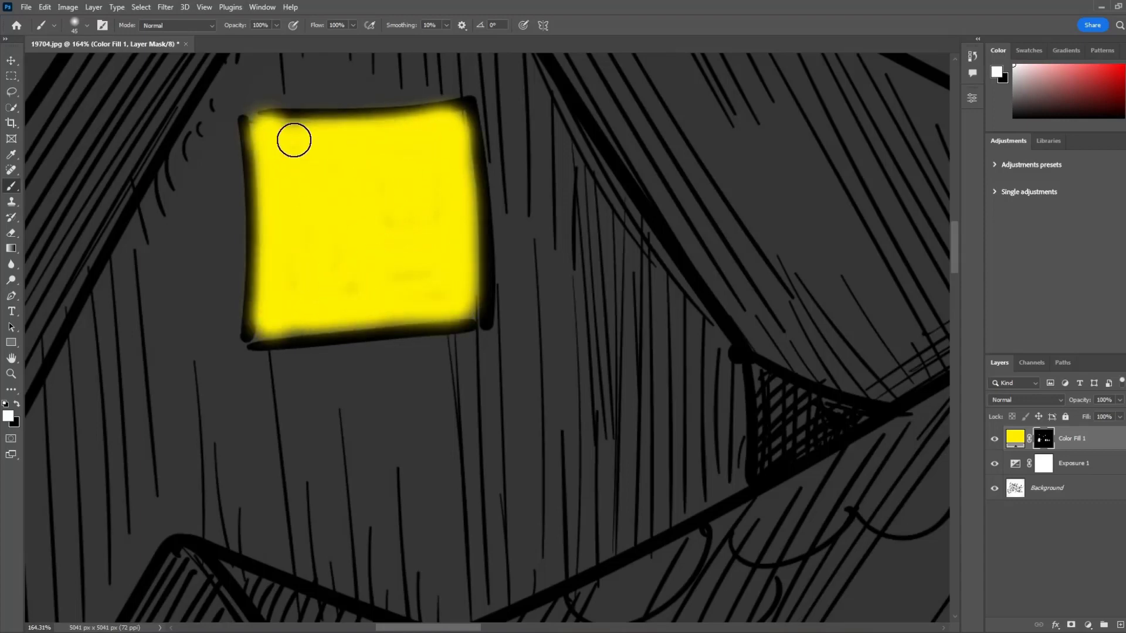
- Paint a yellow dot for the crow's eye on the mask with the 45 px brush
scroll(293, 140, down, 5)
scroll(319, 483, up, 5)
click(428, 271)
scroll(359, 294, down, 3)
scroll(501, 325, down, 2)
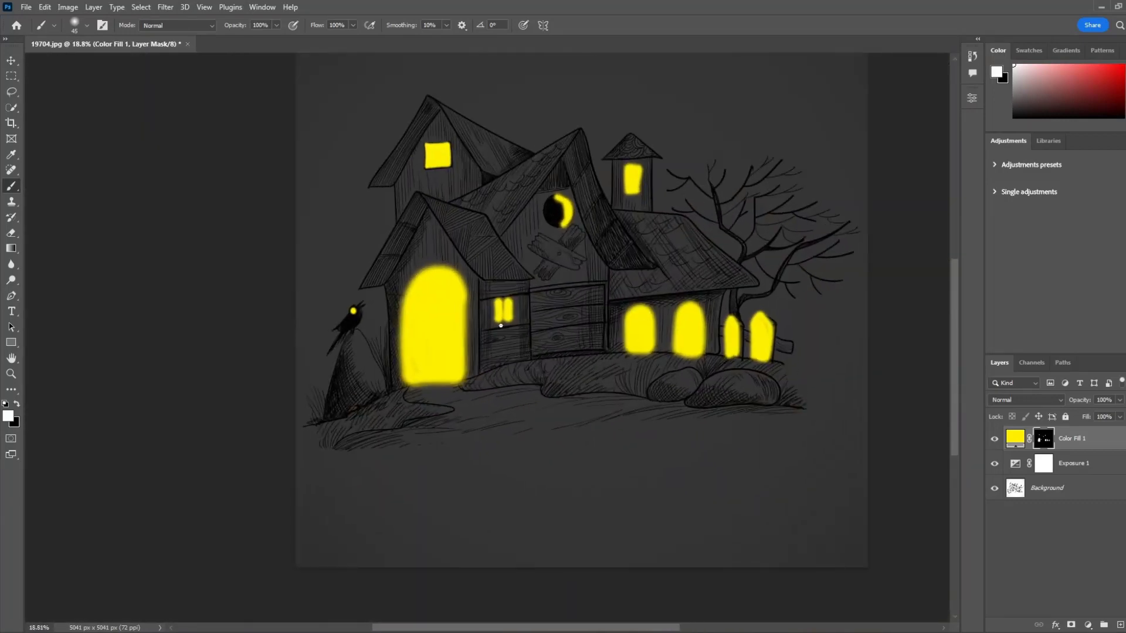
scroll(842, 309, up, 4)
scroll(835, 254, down, 5)
- Split the yellow fill layer's Blend If Underlying Layer black slider to 0 / 69 so the dark lines show through
key(v)
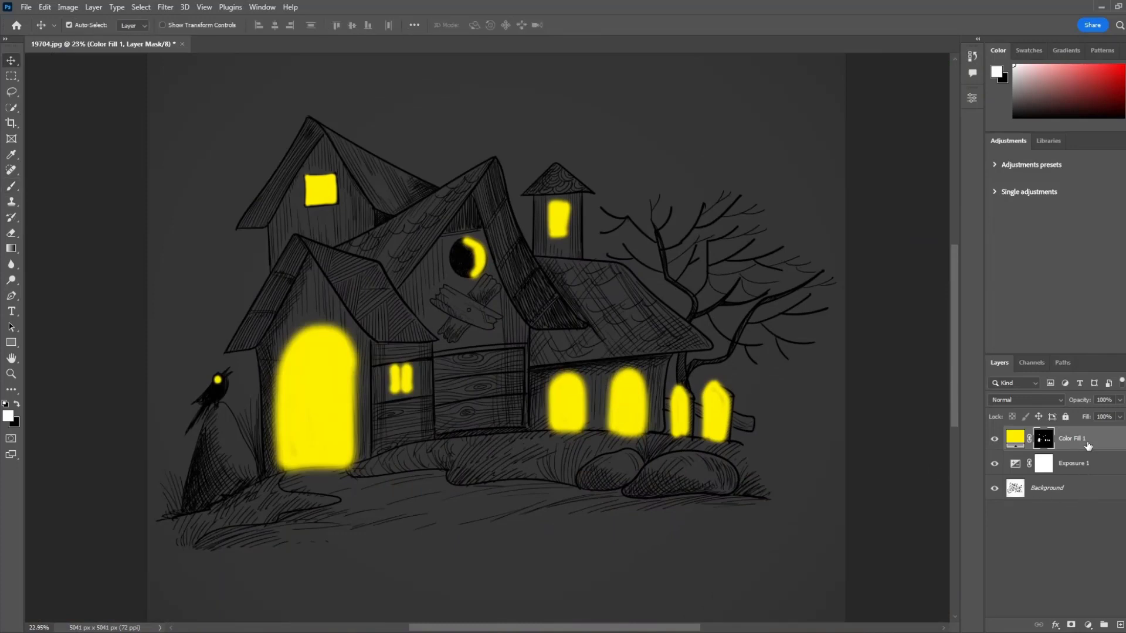
key(x)
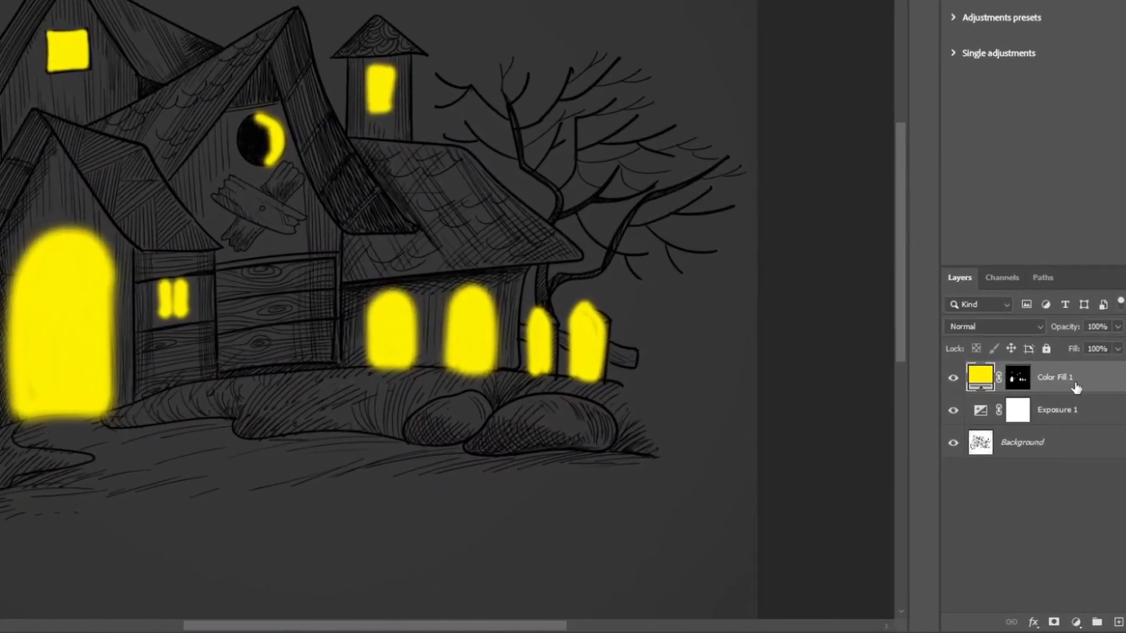
right_click(1079, 383)
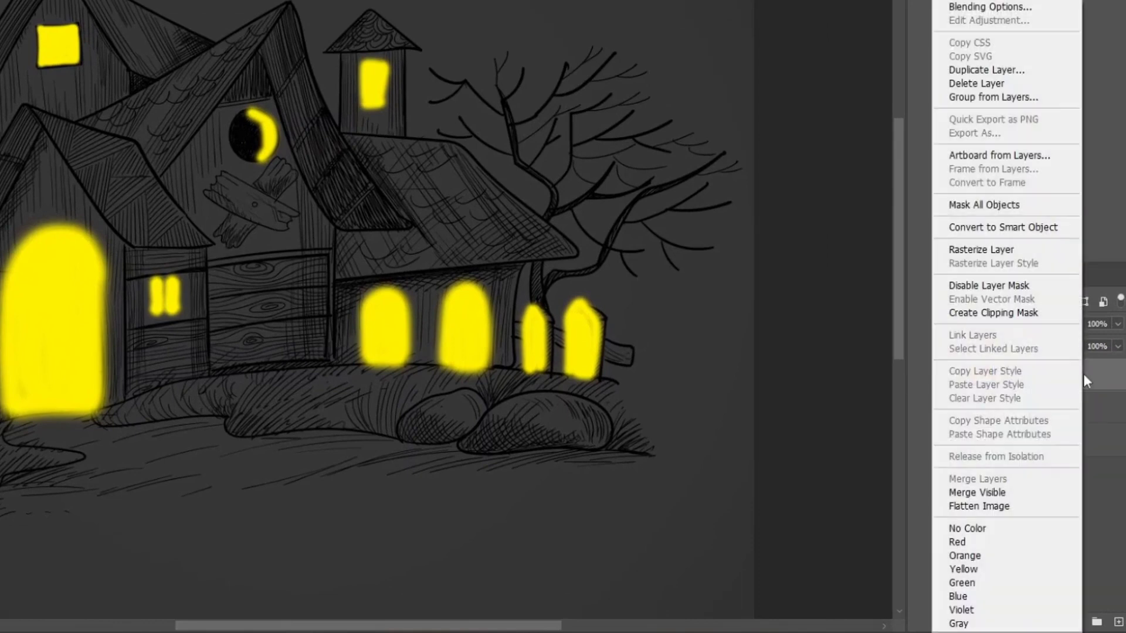
click(1016, 7)
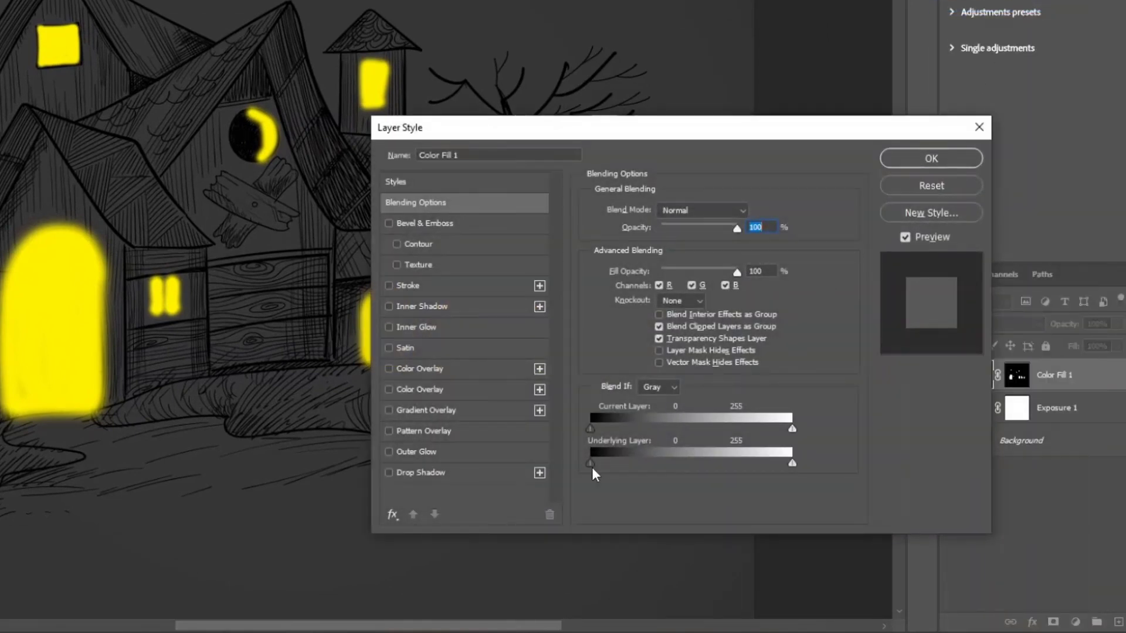
drag(629, 130, 768, 21)
key(alt)
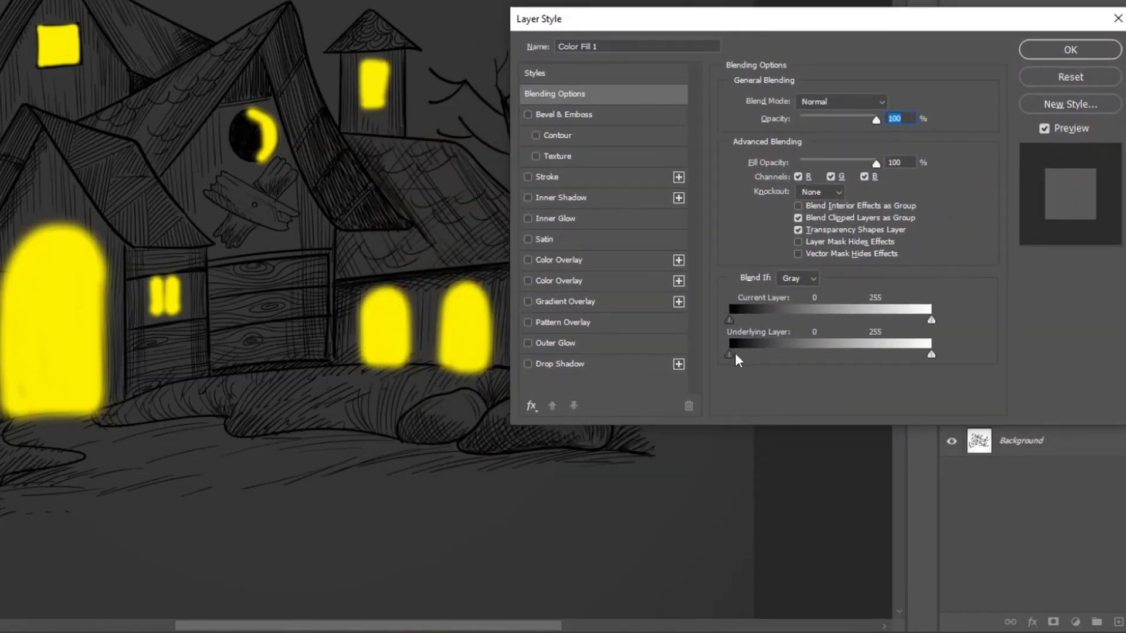
drag(735, 355, 789, 353)
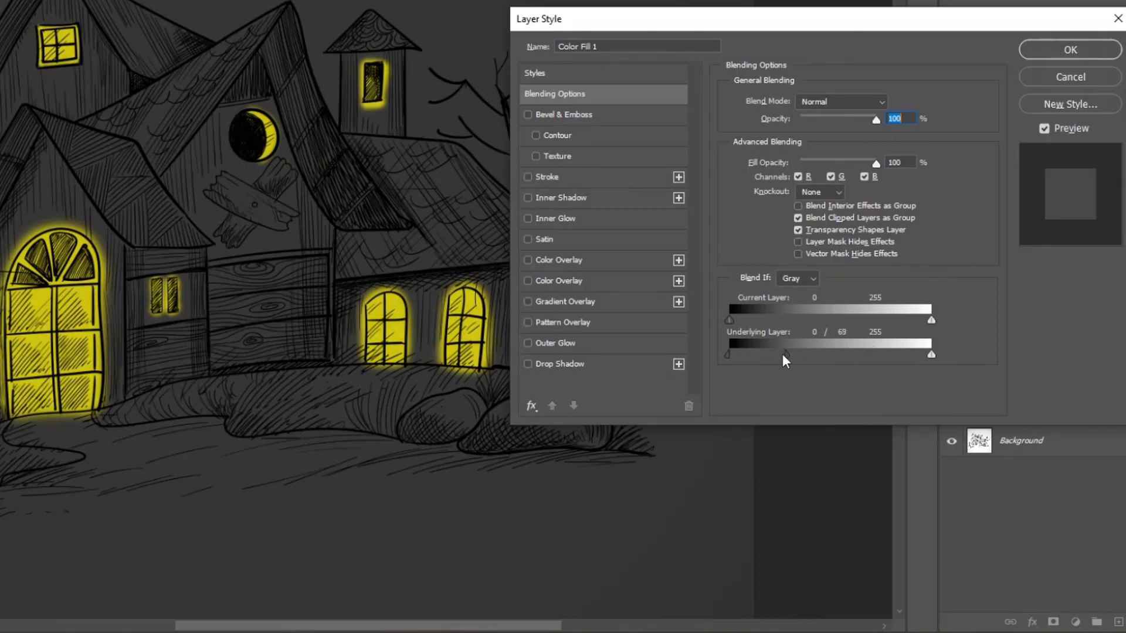
click(1071, 52)
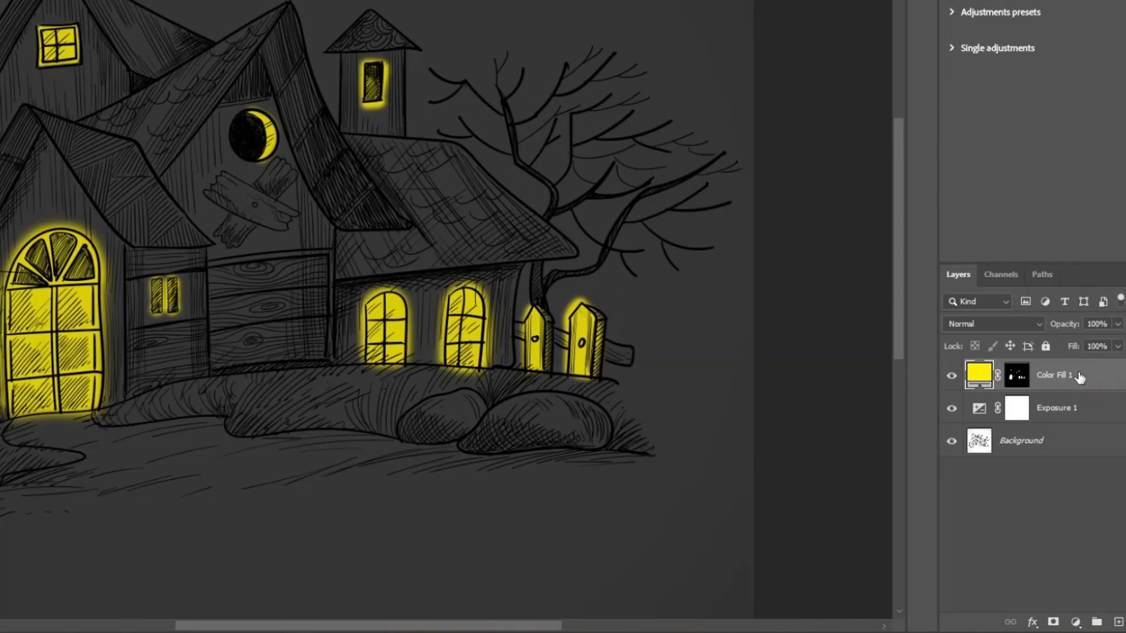
- Duplicate the yellow fill layer and set the copy's blend mode to Overlay
key(ctrl+j)
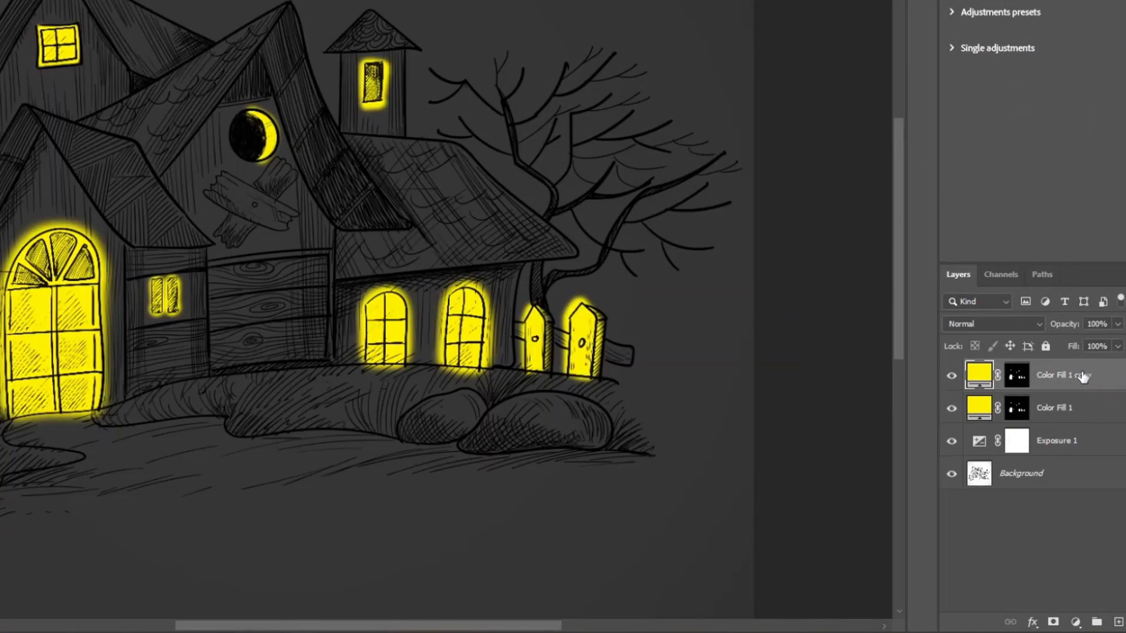
click(1002, 326)
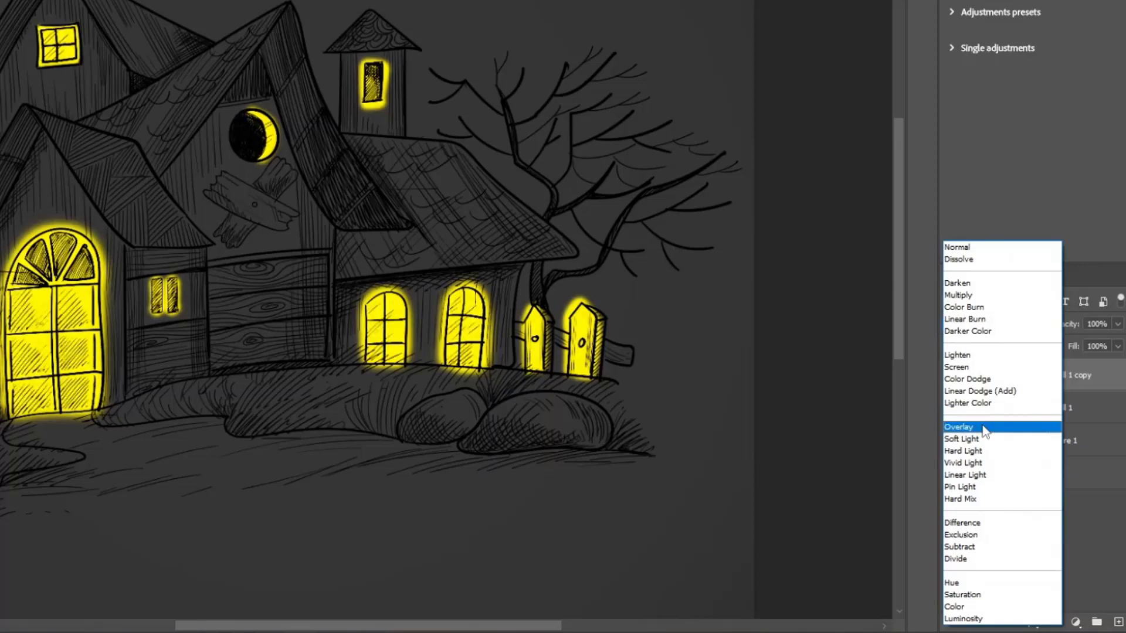
click(985, 428)
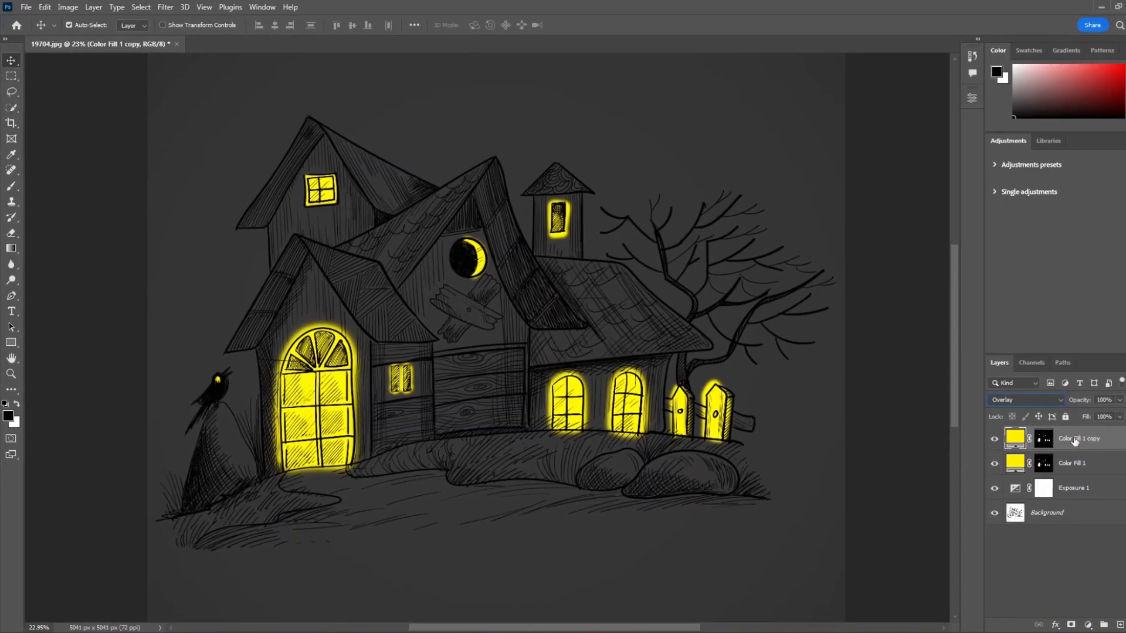
- On the Overlay copy's mask, paint a soft light pool on the ground before the arched door with an 800 px brush at 25% flow
click(1044, 440)
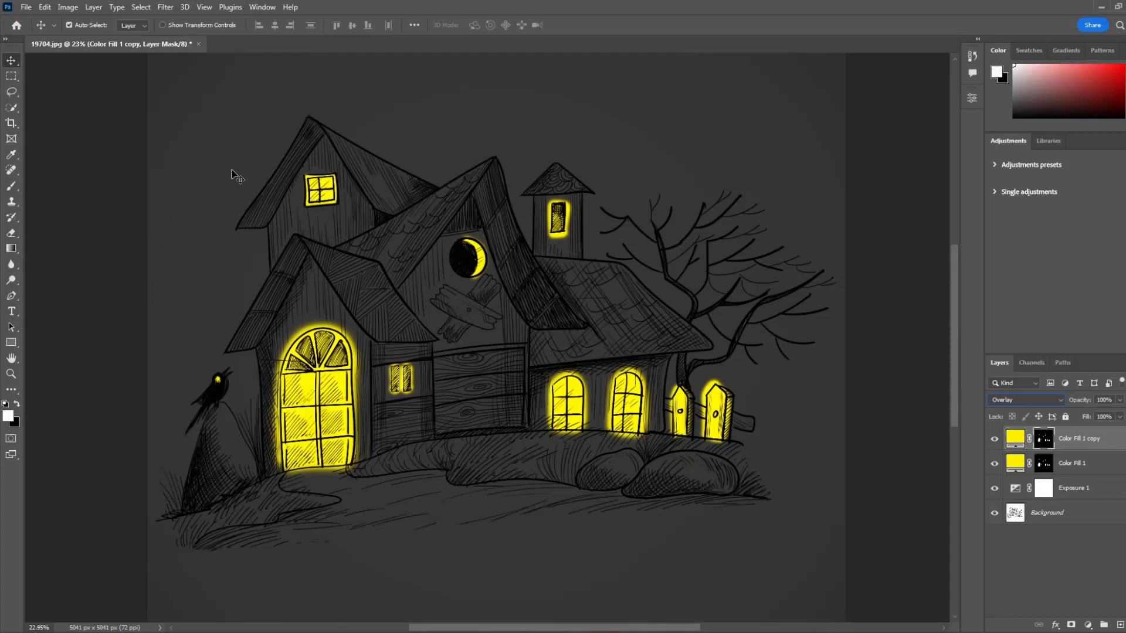
click(11, 186)
click(54, 187)
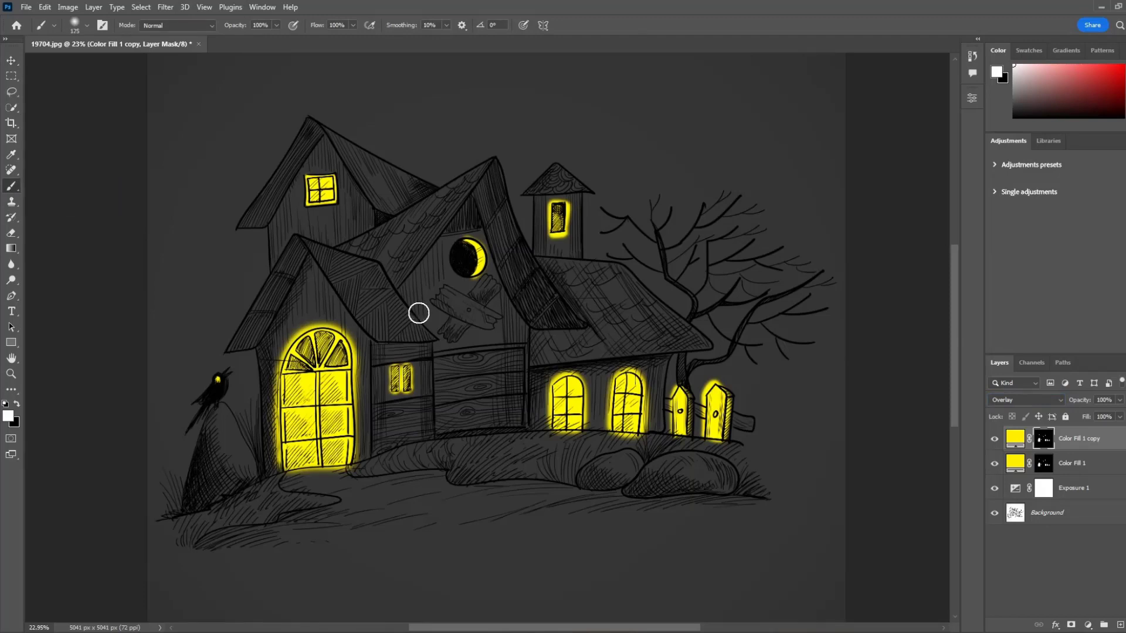
key(bracketright)
key(bracketright)
key(bracketright)
key(bracketright)
key(bracketright)
key(bracketright)
key(bracketright)
key(bracketright)
key(bracketright)
scroll(478, 360, down, 3)
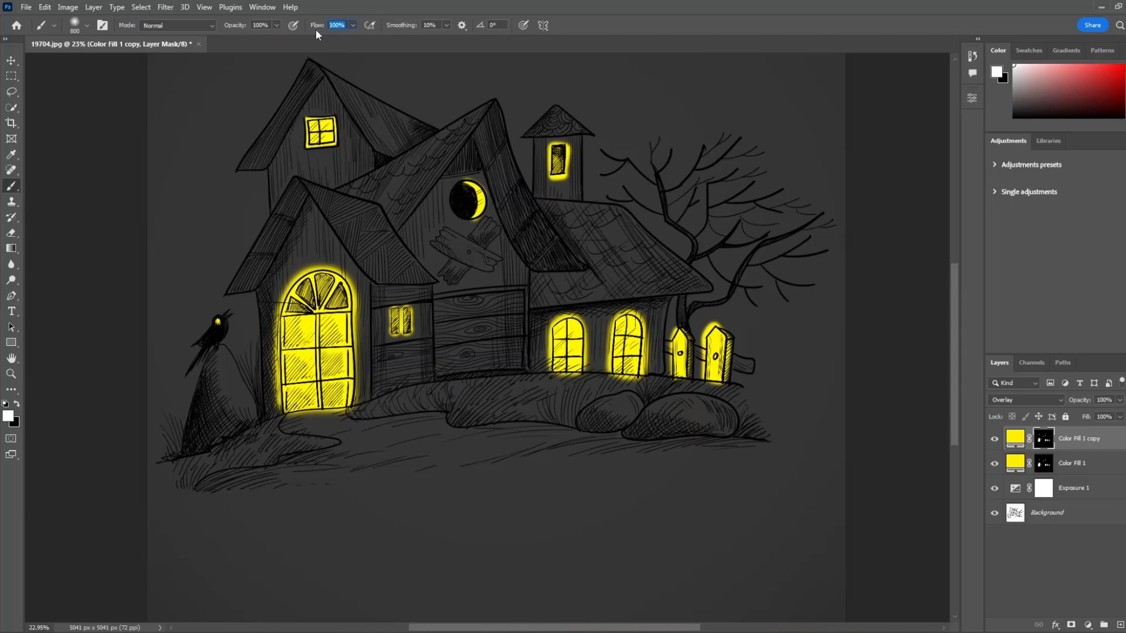
text(25)
mouse_move(330, 401)
mouse_down()
mouse_move(317, 422)
mouse_move(423, 442)
mouse_move(357, 442)
mouse_move(328, 430)
mouse_move(364, 403)
mouse_move(322, 407)
mouse_up()
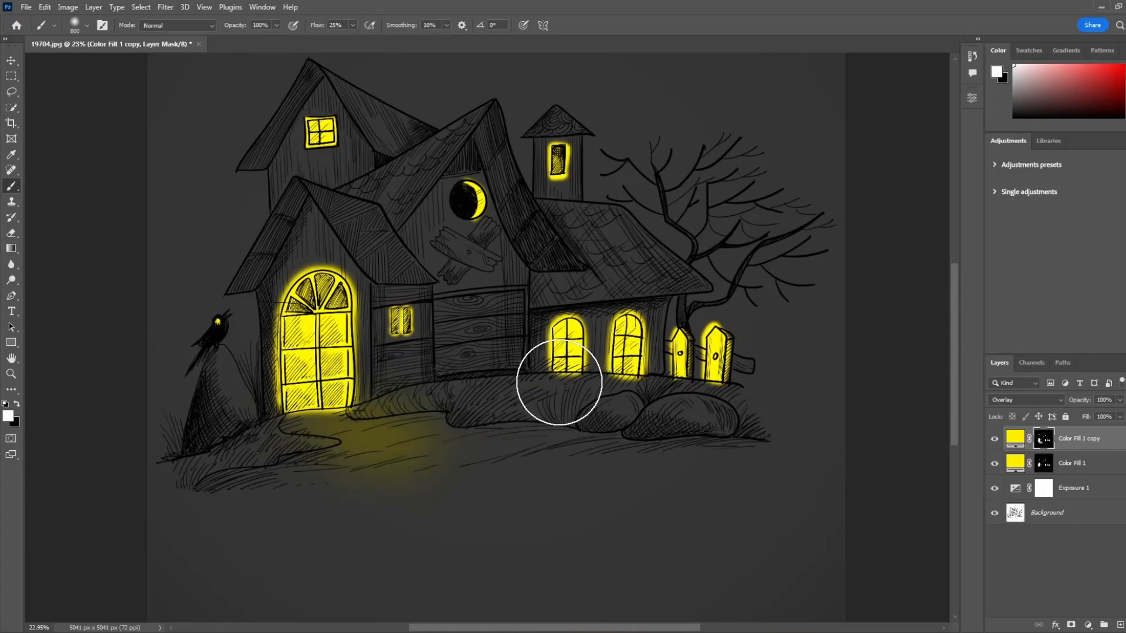
- Reduce the brush to 300 px and paint a faint glow on the grass and rocks below the two arched windows and fence
mouse_move(559, 382)
mouse_down()
mouse_move(705, 390)
mouse_move(609, 423)
mouse_move(614, 410)
mouse_move(645, 400)
mouse_up()
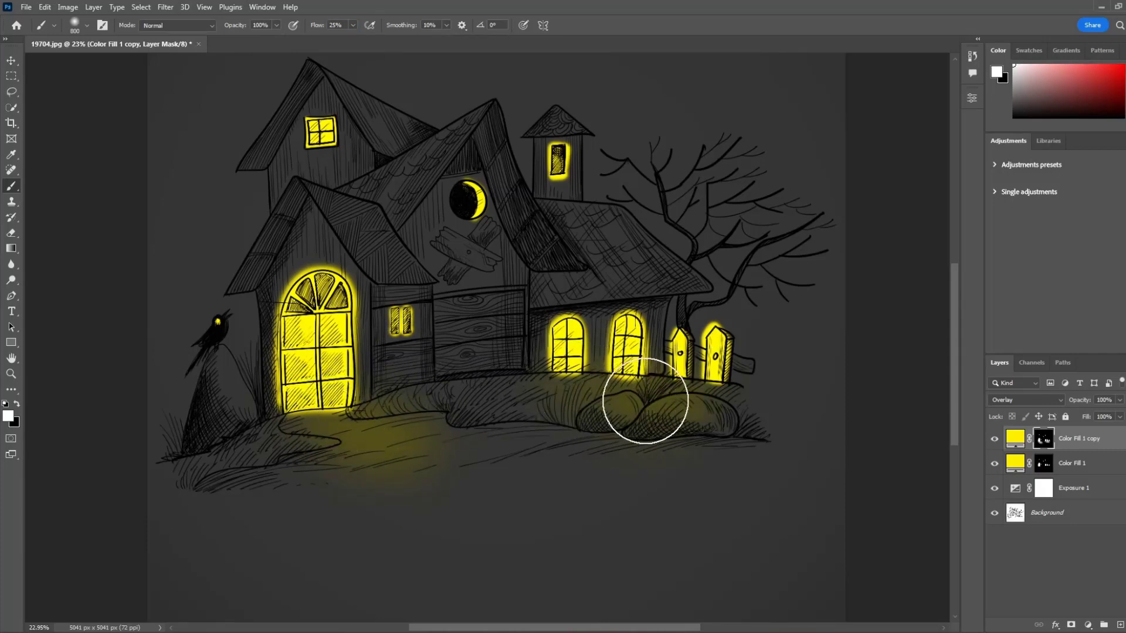
scroll(648, 405, up, 3)
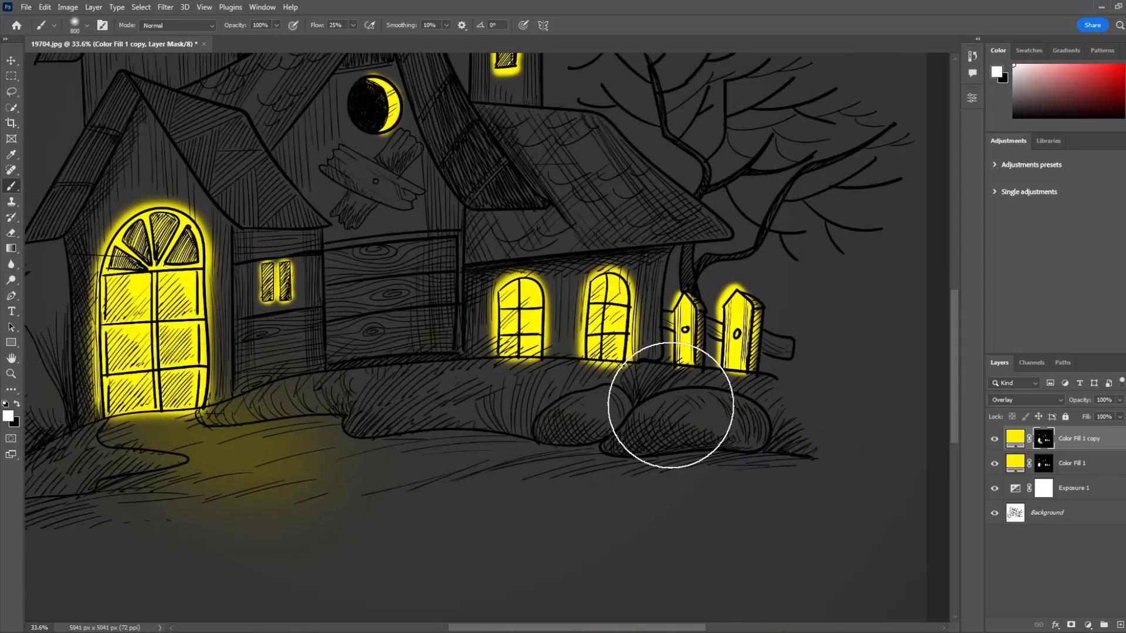
key(bracketleft)
key(bracketleft)
key(bracketleft)
key(bracketleft)
key(bracketleft)
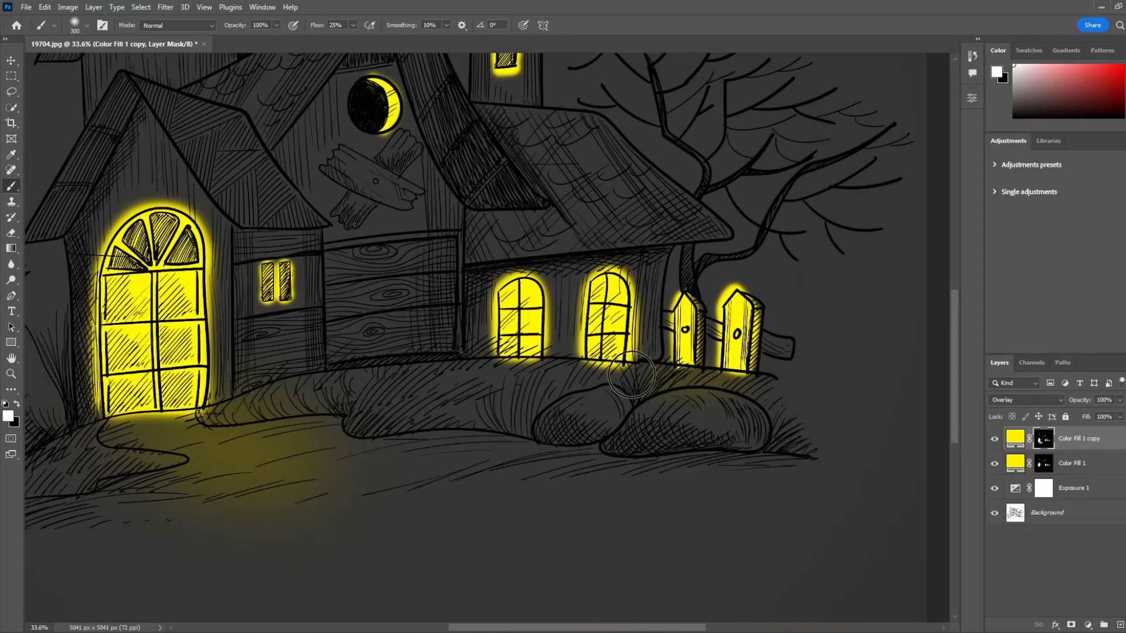
mouse_move(632, 375)
mouse_down()
mouse_move(536, 369)
mouse_move(491, 382)
mouse_move(523, 370)
mouse_move(554, 402)
mouse_move(614, 369)
mouse_move(547, 417)
mouse_move(682, 368)
mouse_move(633, 416)
mouse_move(696, 414)
mouse_move(731, 386)
mouse_move(657, 447)
mouse_up()
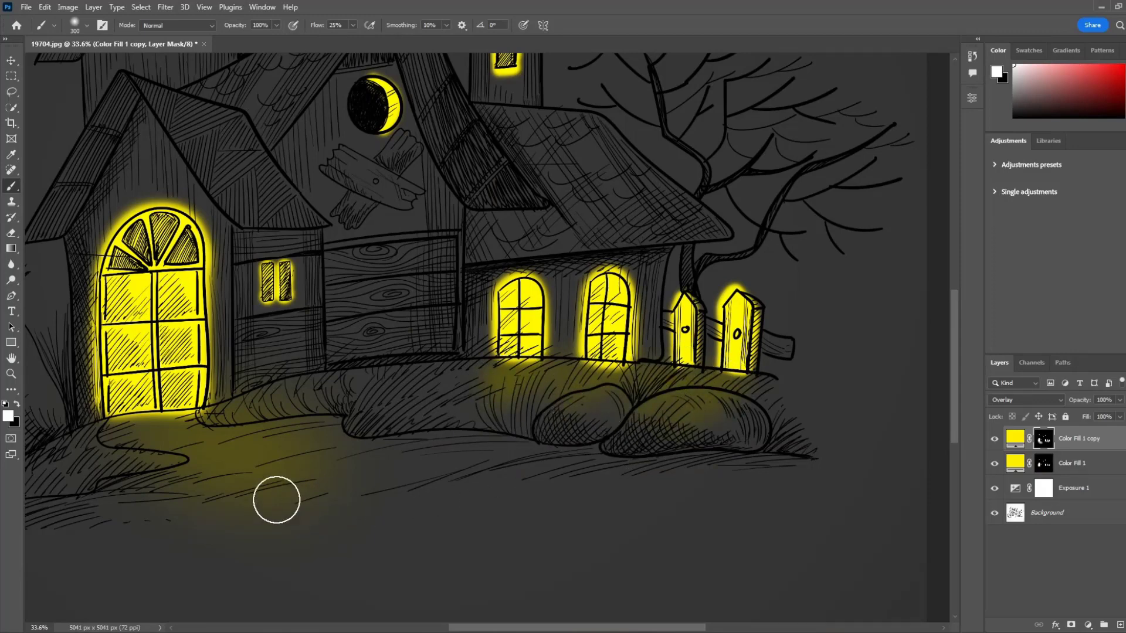
- Paint faint light spill on the walls around the moon-shaped window, the tower window and the uppermost gable window with the 300 px brush
scroll(444, 394, down, 3)
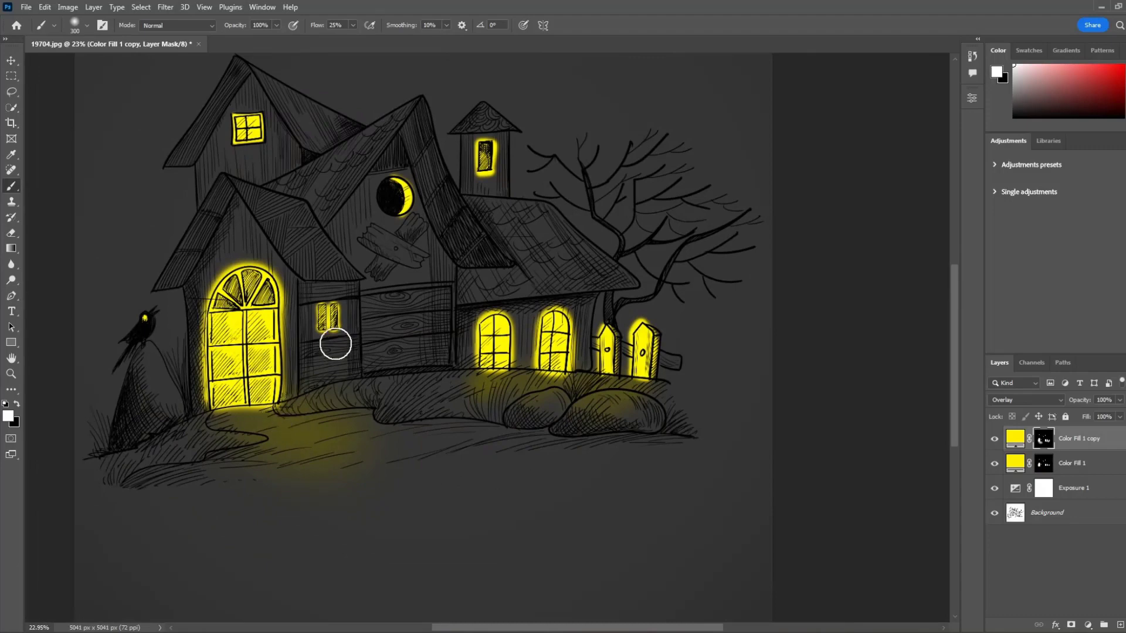
mouse_move(335, 344)
mouse_down()
mouse_move(327, 319)
mouse_move(319, 342)
mouse_up()
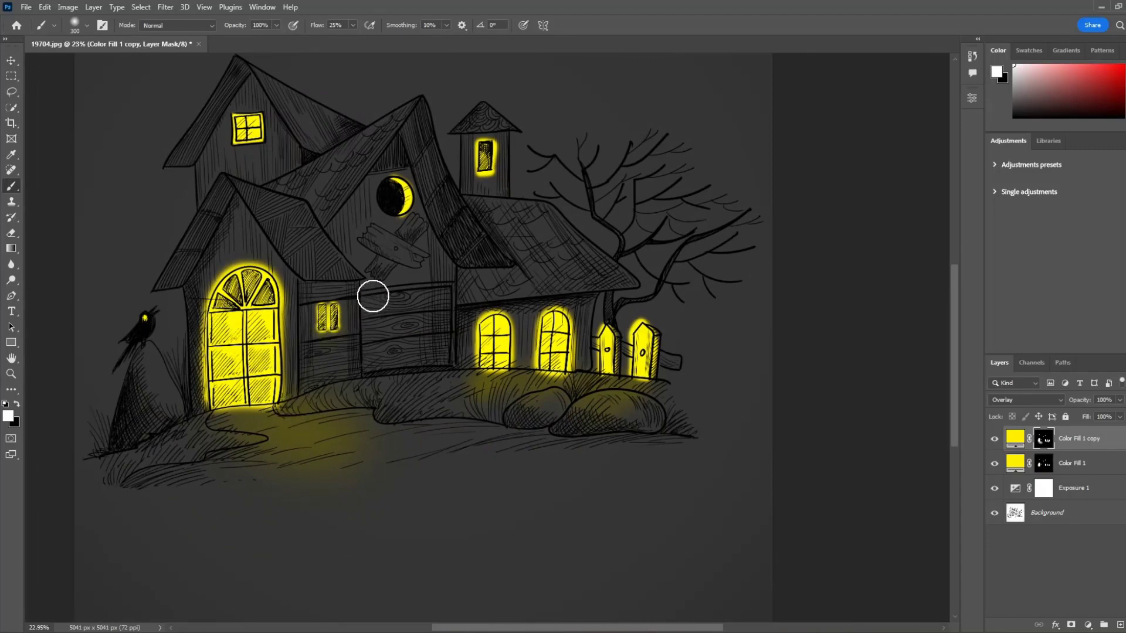
scroll(395, 196, up, 2)
mouse_move(392, 199)
mouse_down()
mouse_move(360, 217)
mouse_move(387, 185)
mouse_move(352, 205)
mouse_move(337, 227)
mouse_move(385, 204)
mouse_move(335, 249)
mouse_move(404, 233)
mouse_move(326, 283)
mouse_up()
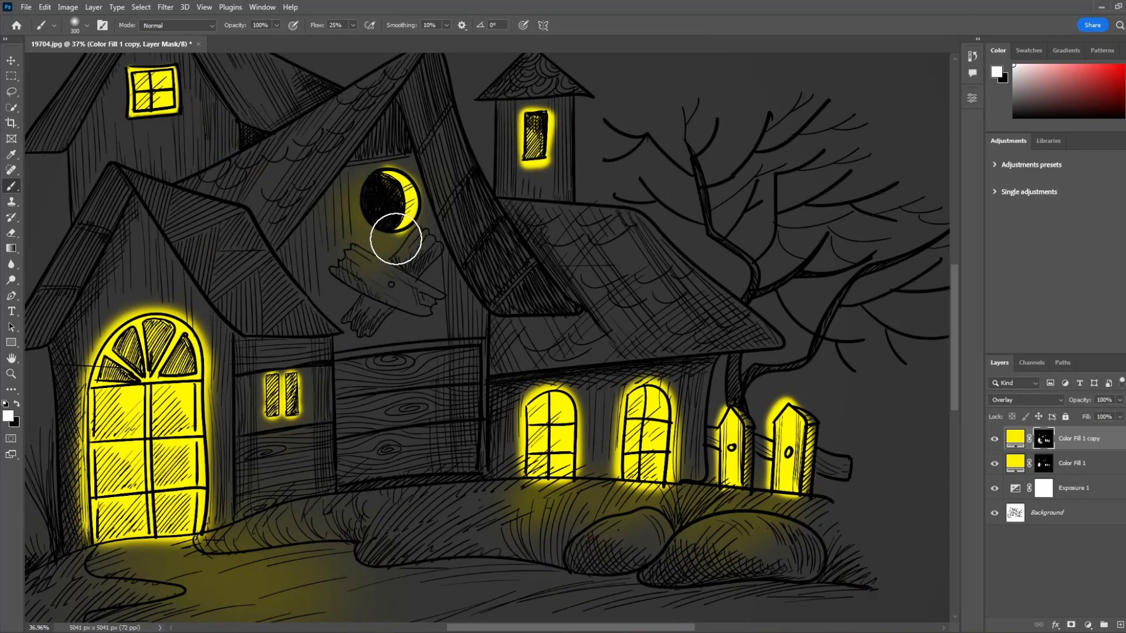
drag(529, 130, 477, 201)
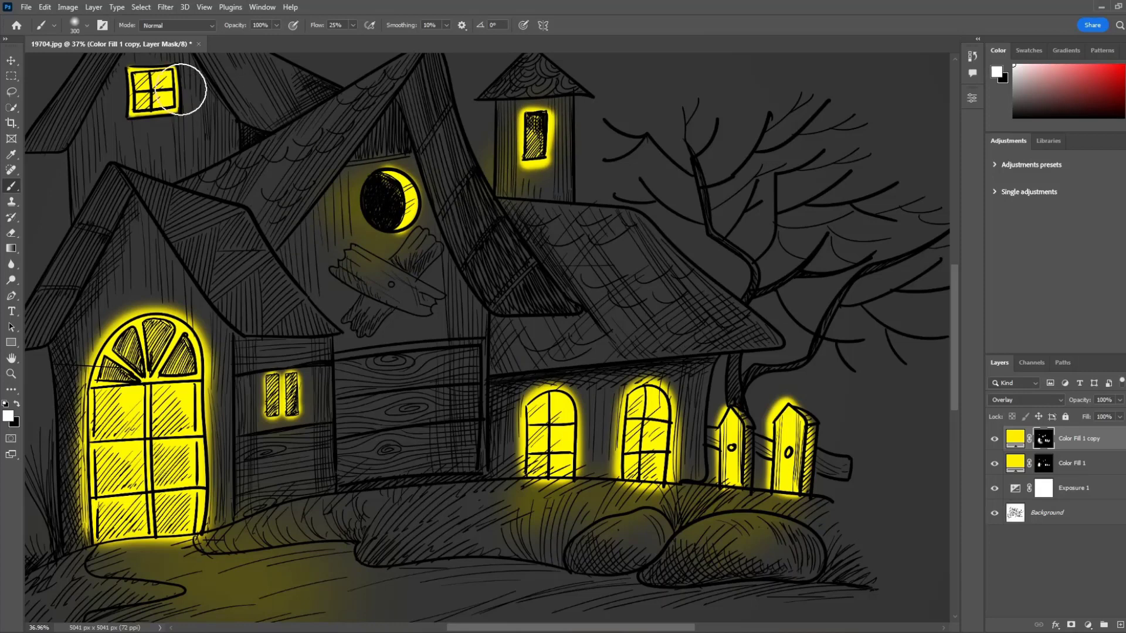
mouse_move(170, 106)
mouse_down()
mouse_move(127, 133)
mouse_move(109, 184)
mouse_move(148, 124)
mouse_move(138, 111)
mouse_move(85, 184)
mouse_move(98, 201)
mouse_move(148, 107)
mouse_move(82, 202)
mouse_up()
- Enlarge the brush to 700 px and extend the faint yellow glow across the ground in front of the house
scroll(284, 234, down, 5)
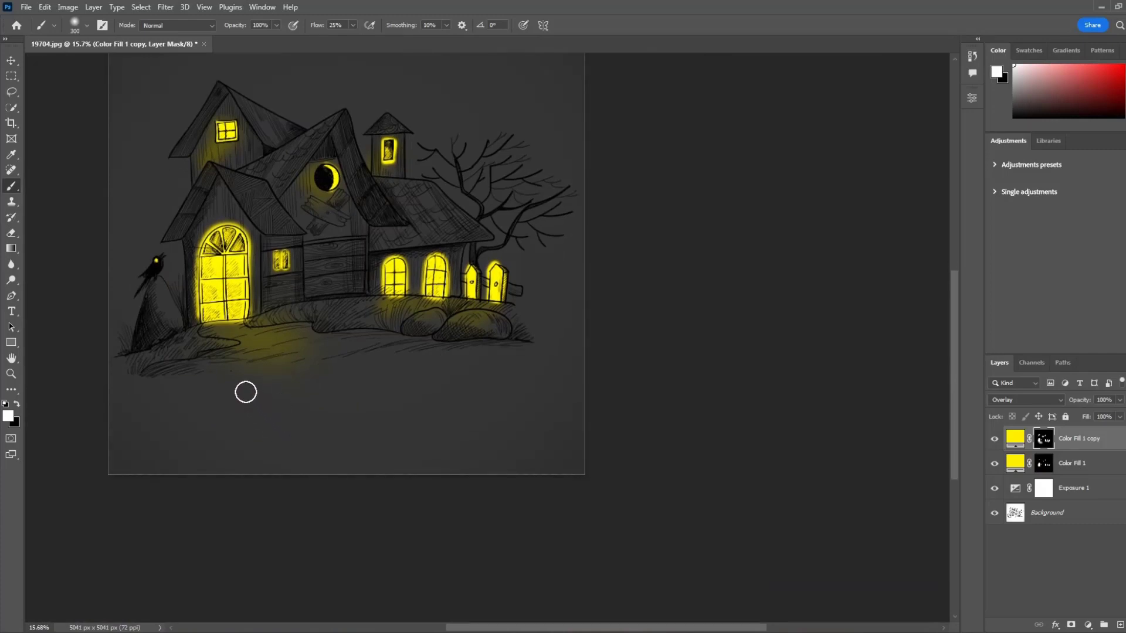
key(bracketright)
key(bracketright)
key(bracketright)
key(bracketright)
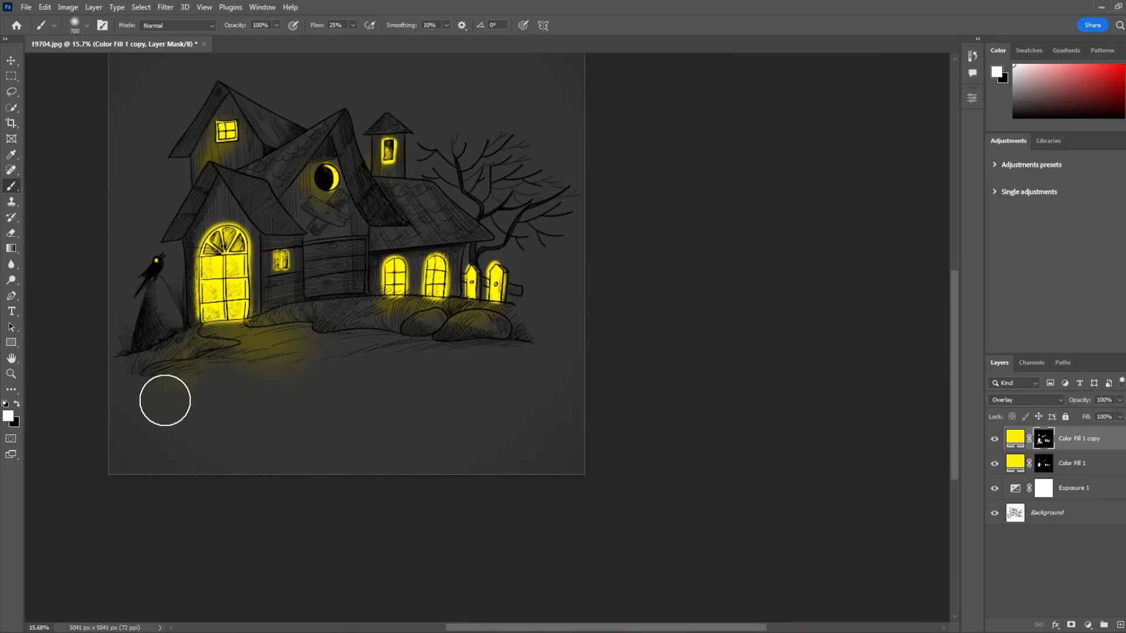
drag(294, 339, 430, 365)
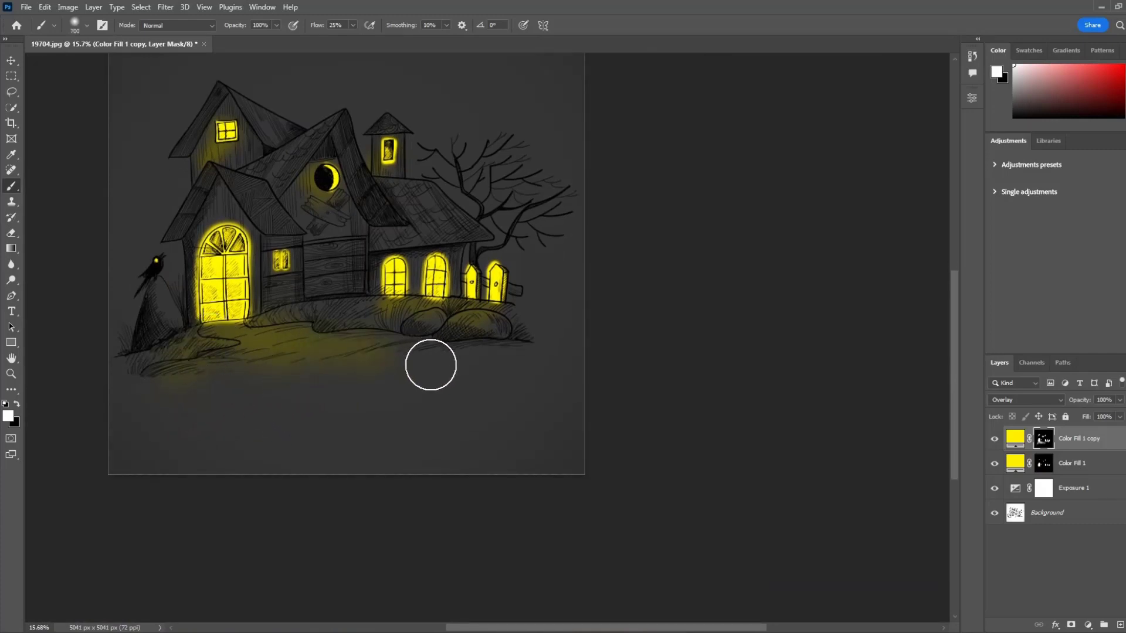
scroll(424, 452, down, 2)
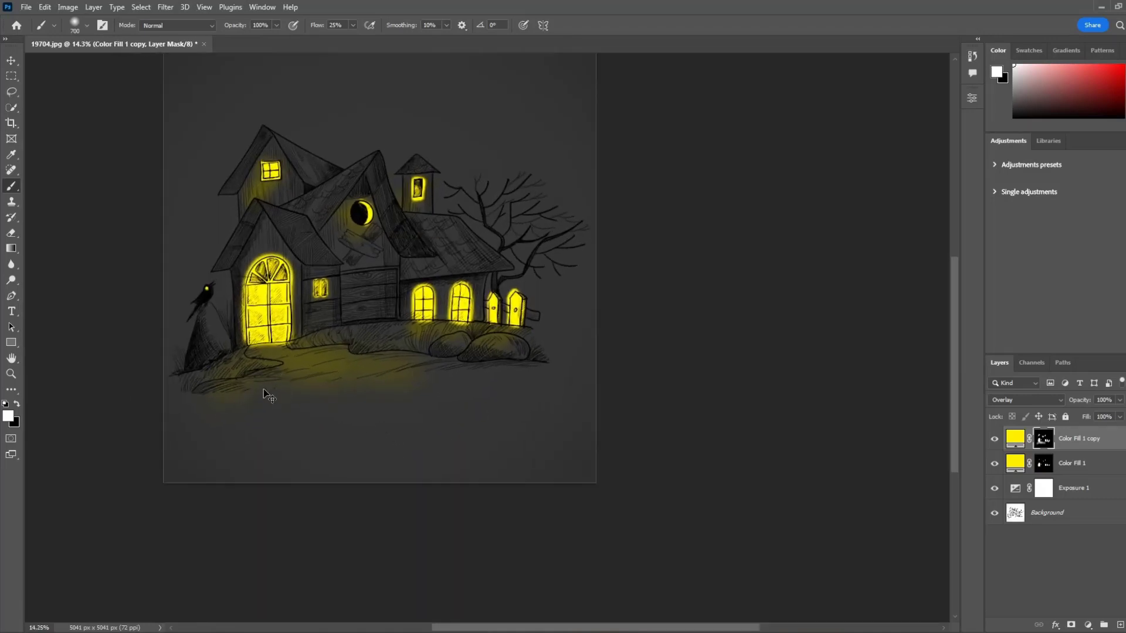
- Add a Solid Color fill layer in dark brown #2d2401 above the Overlay copy
key(v)
scroll(292, 265, up, 2)
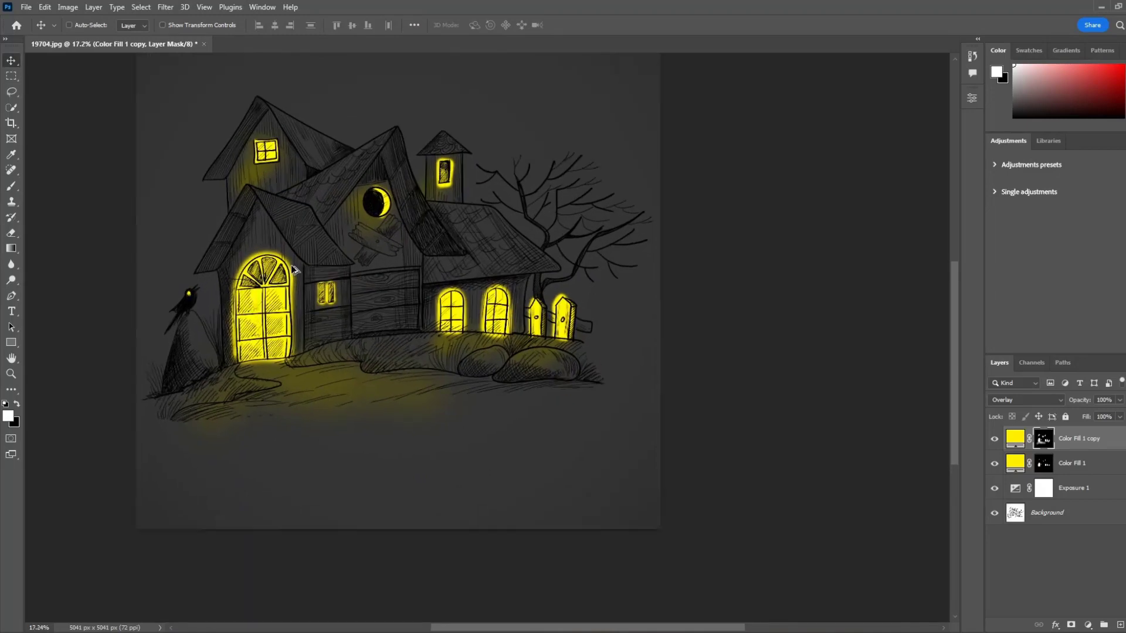
key(ctrl)
key(ctrl+2)
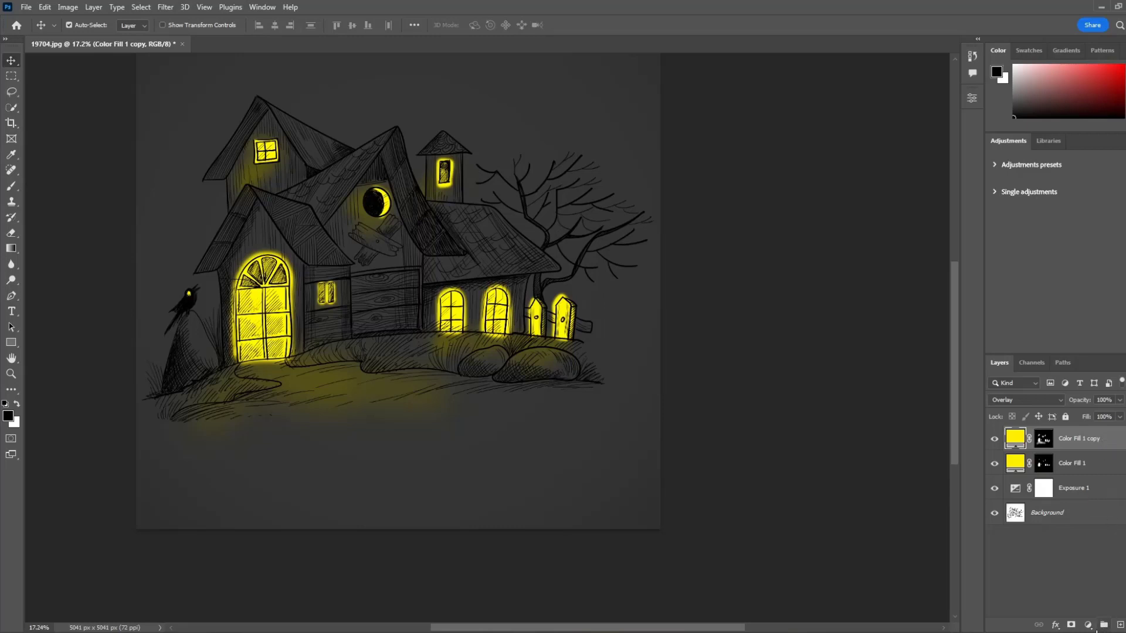
click(1089, 626)
click(1116, 422)
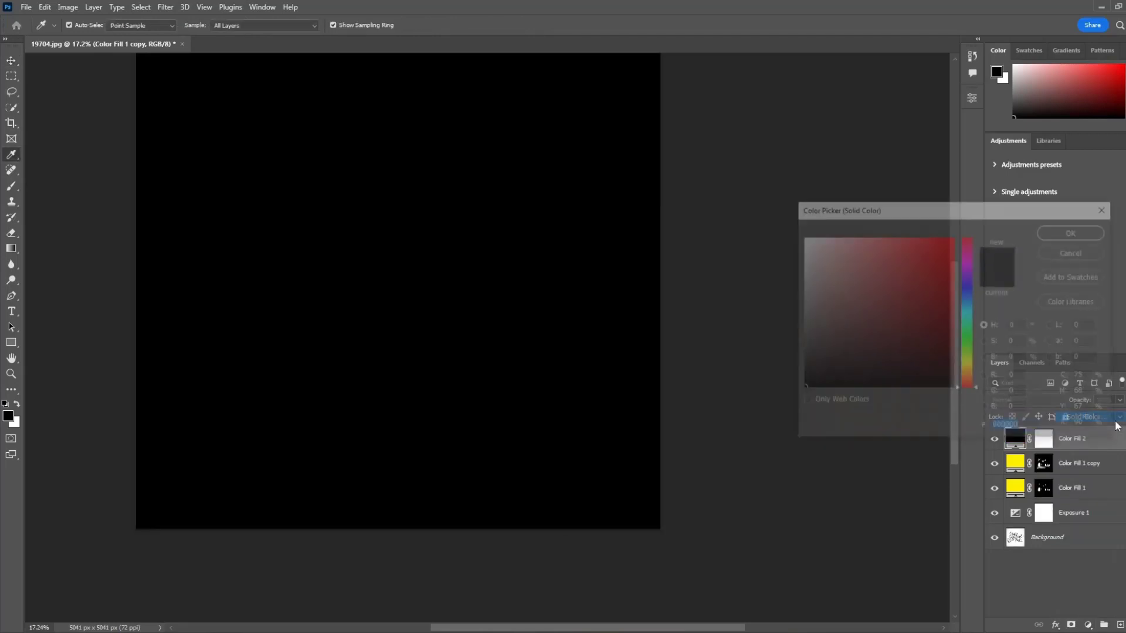
text(ff0606)
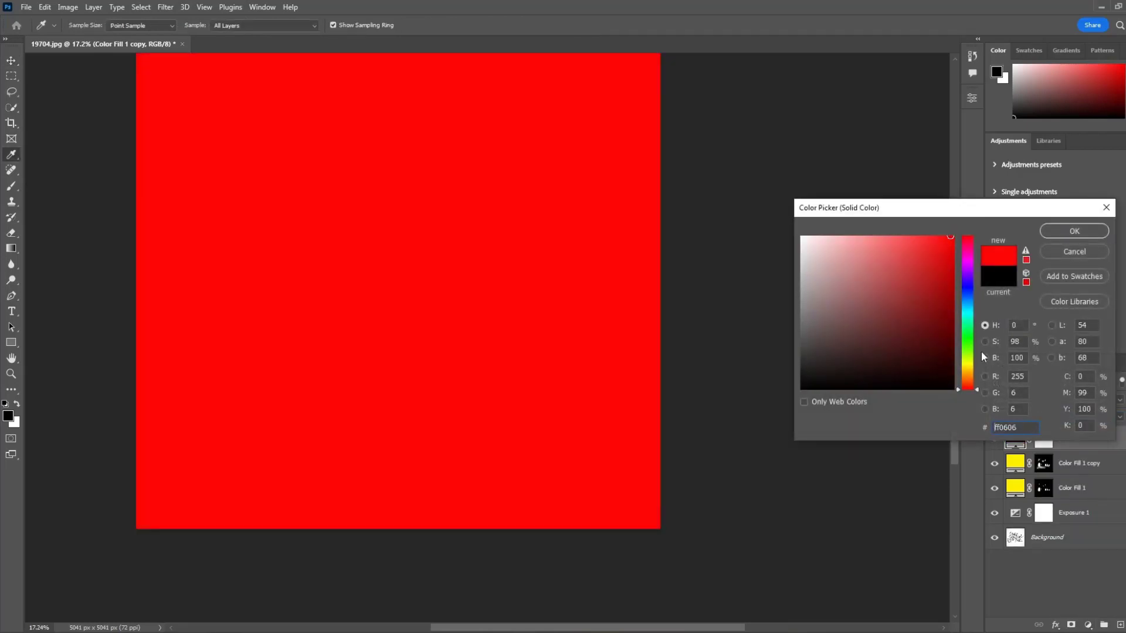
drag(970, 381, 970, 374)
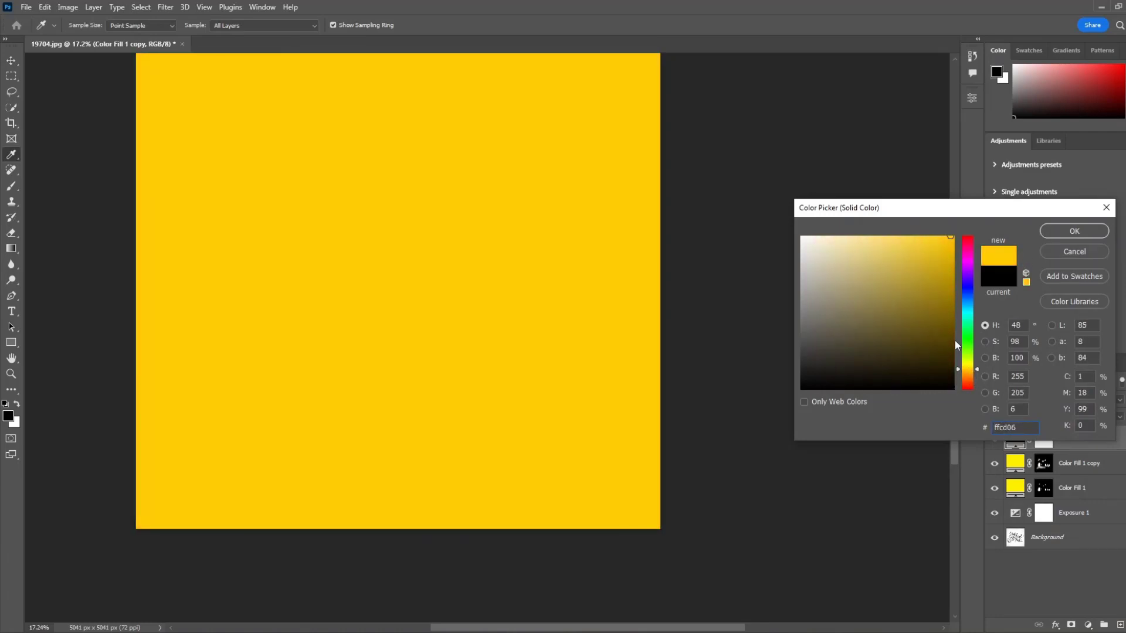
drag(954, 337, 951, 362)
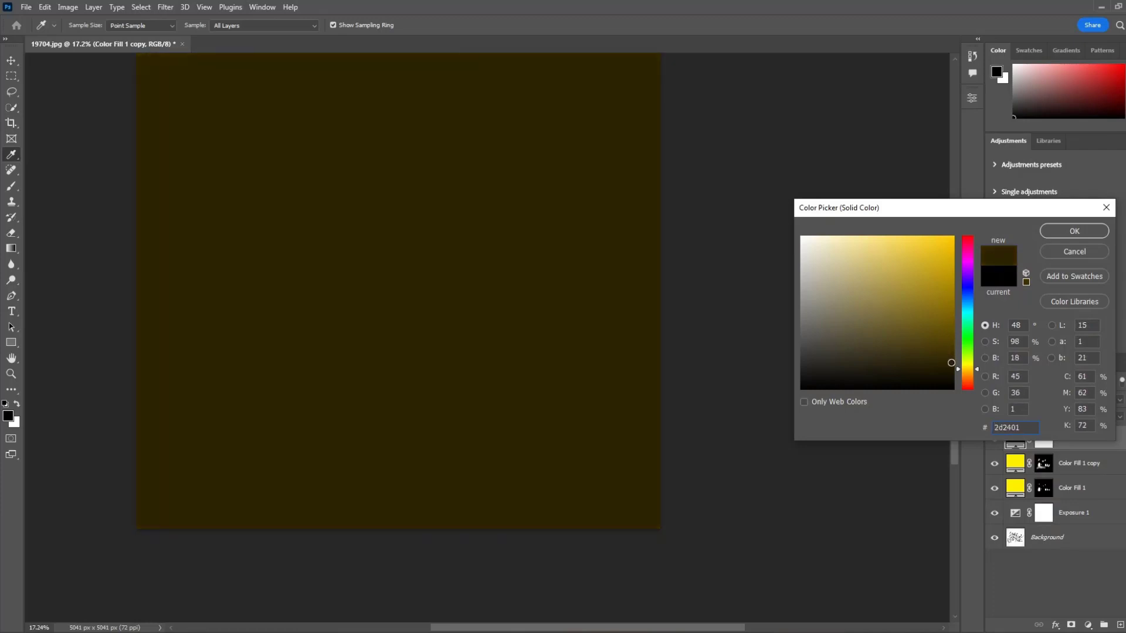
click(1091, 236)
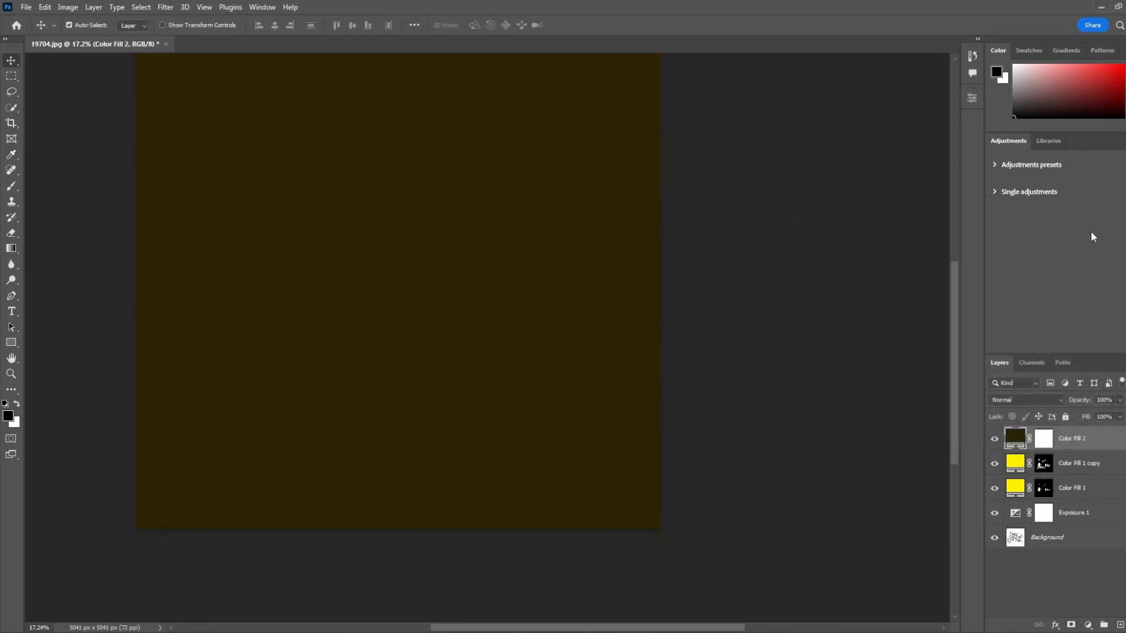
- Set the brown fill layer's blend mode to Lighten and make its colour slightly darker
click(1045, 400)
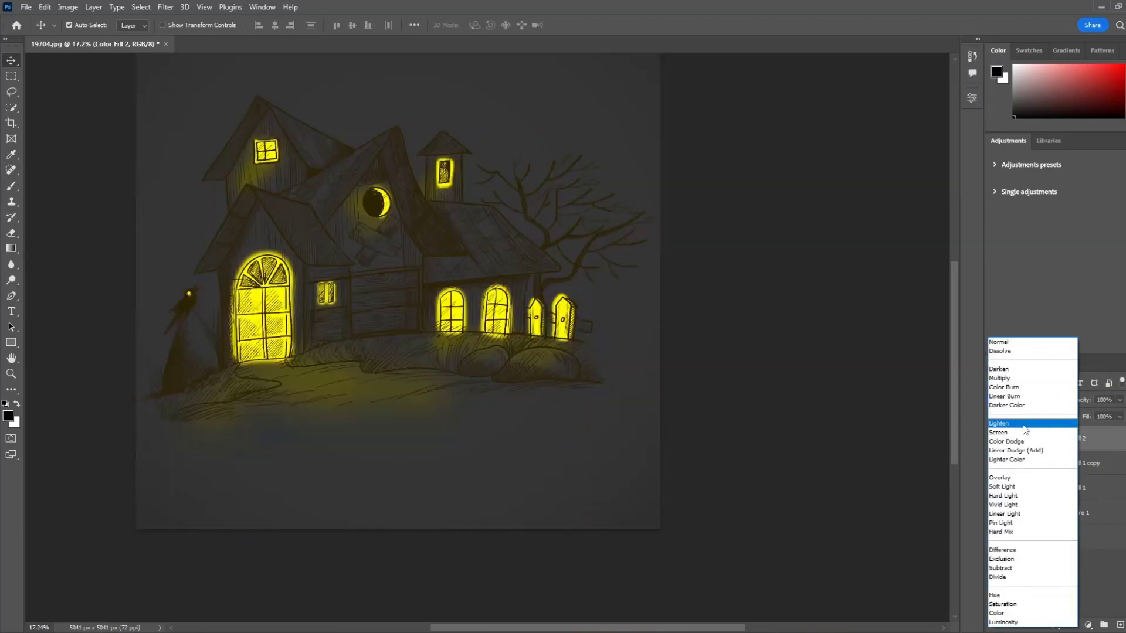
click(1026, 424)
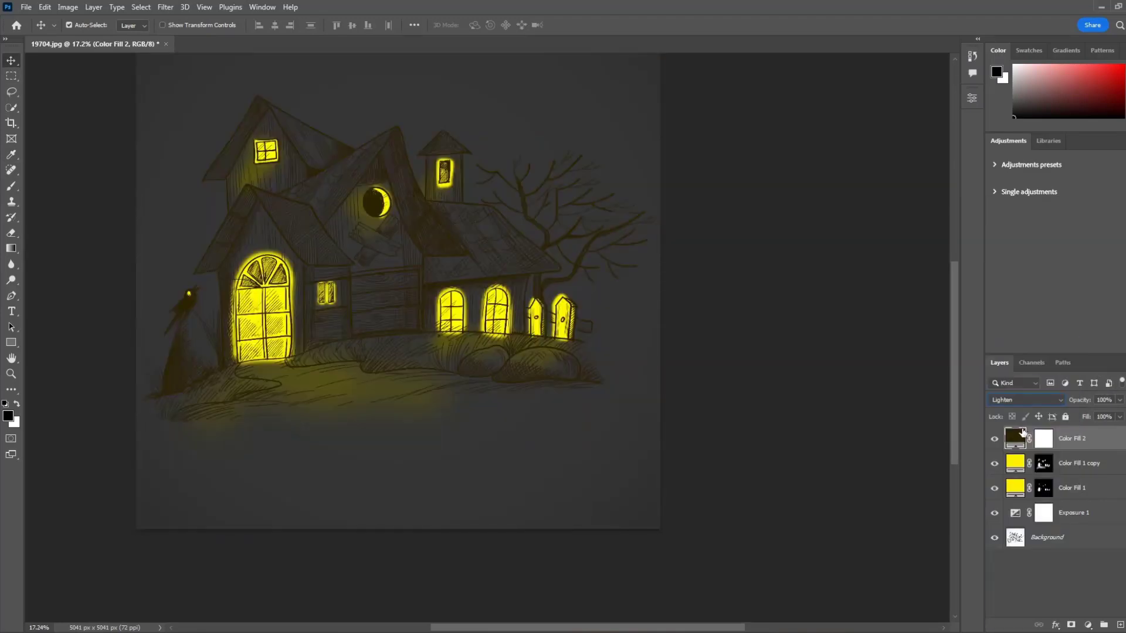
double_click(1019, 444)
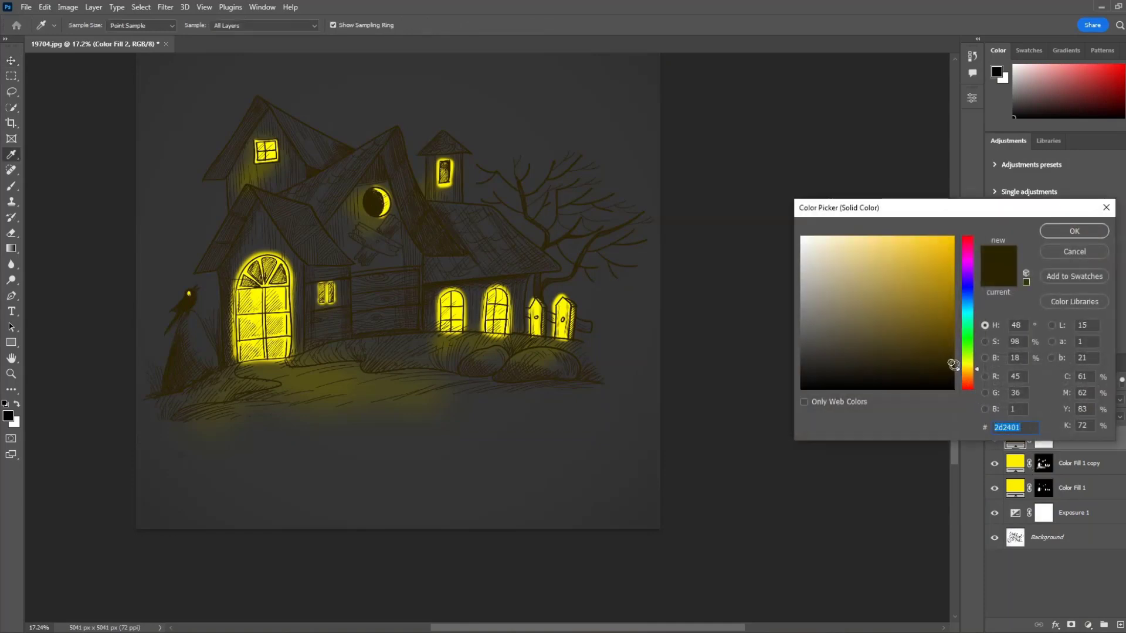
click(951, 369)
click(1071, 232)
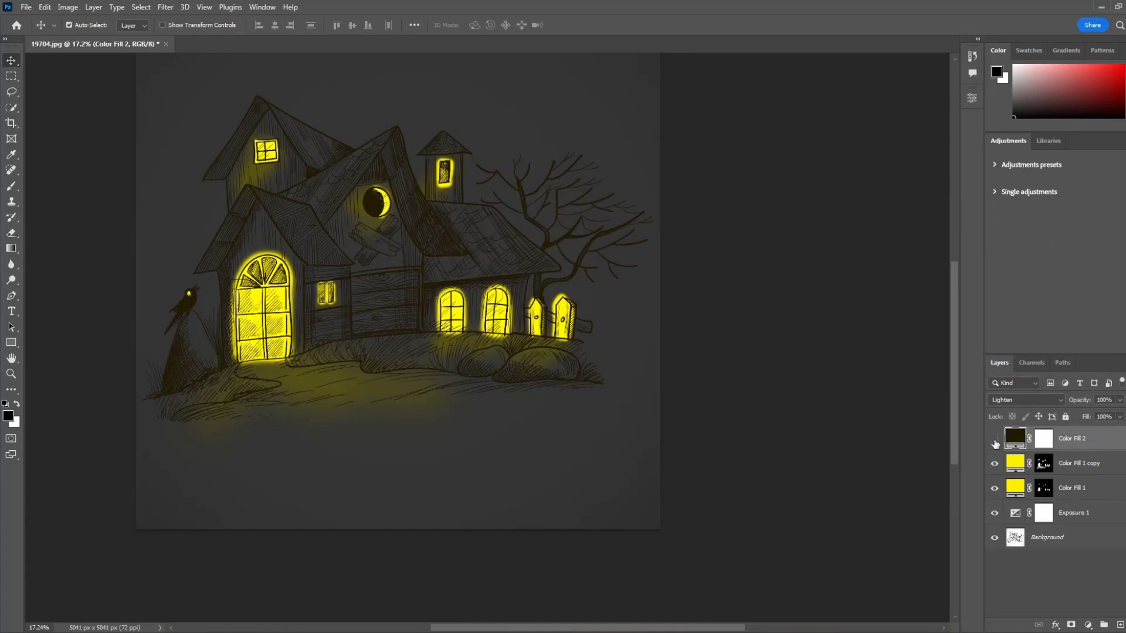
- Toggle the visibility of the brown fill layer and the Overlay copy to compare their effect on the drawing
click(995, 444)
click(994, 463)
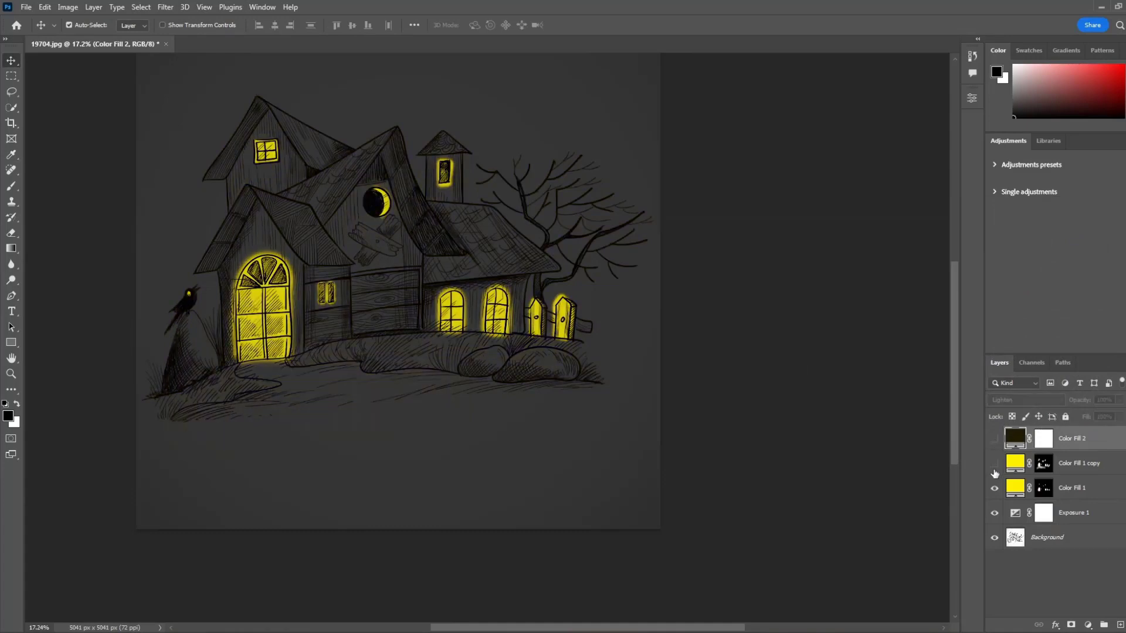
click(994, 464)
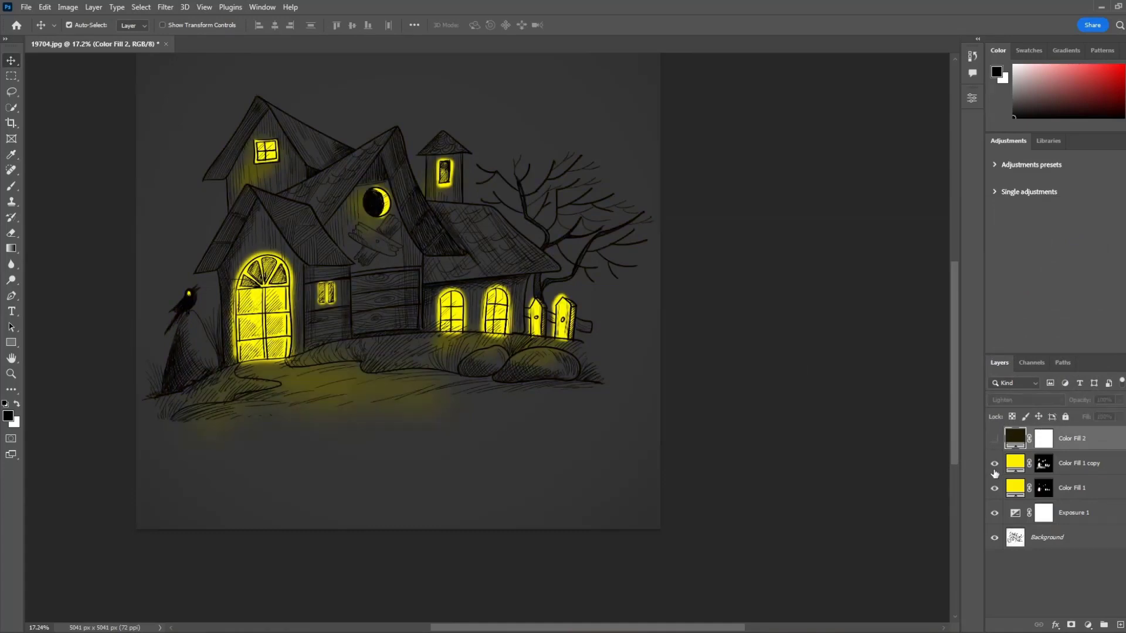
click(995, 439)
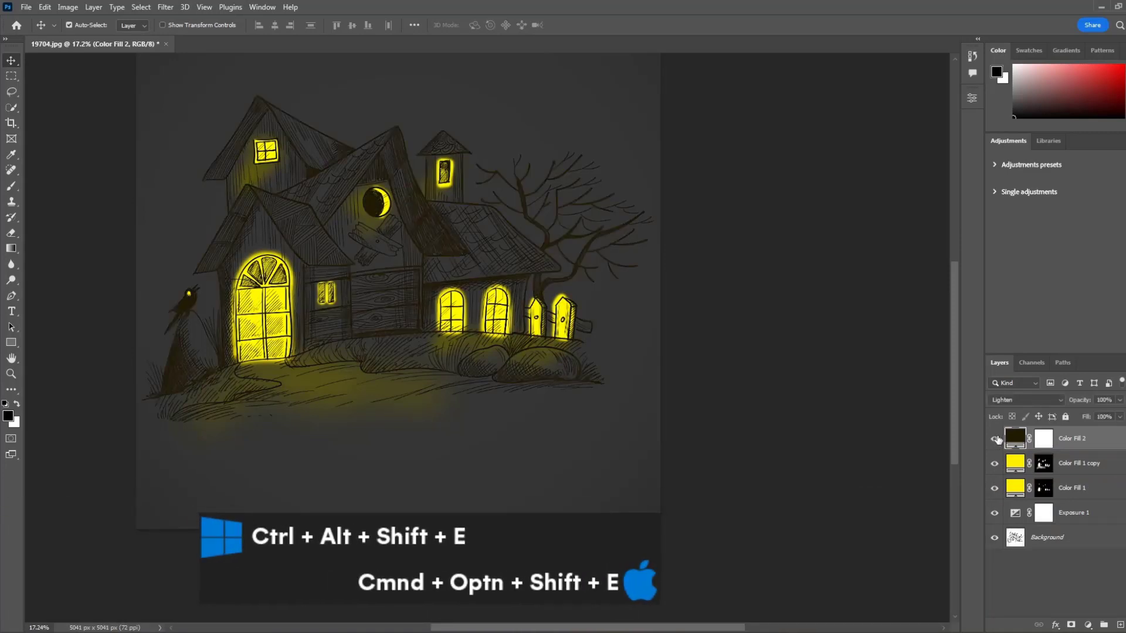
click(994, 439)
click(995, 438)
- Stamp all visible layers into a new merged layer at the top of the stack
scroll(487, 405, down, 3)
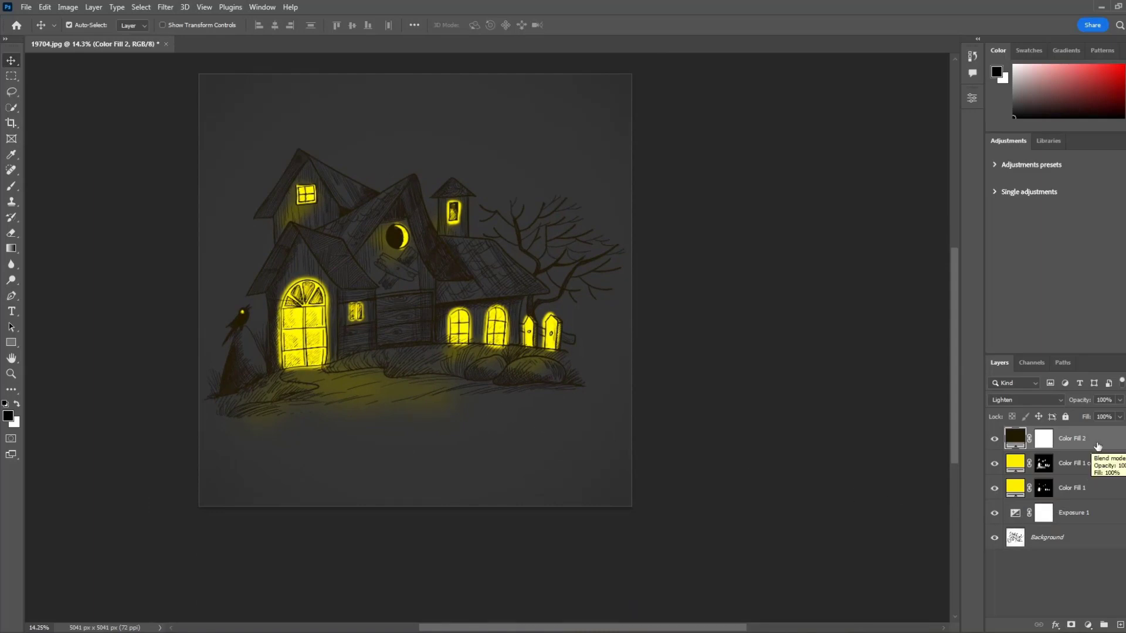
key(ctrl)
key(ctrl+shift+alt+e)
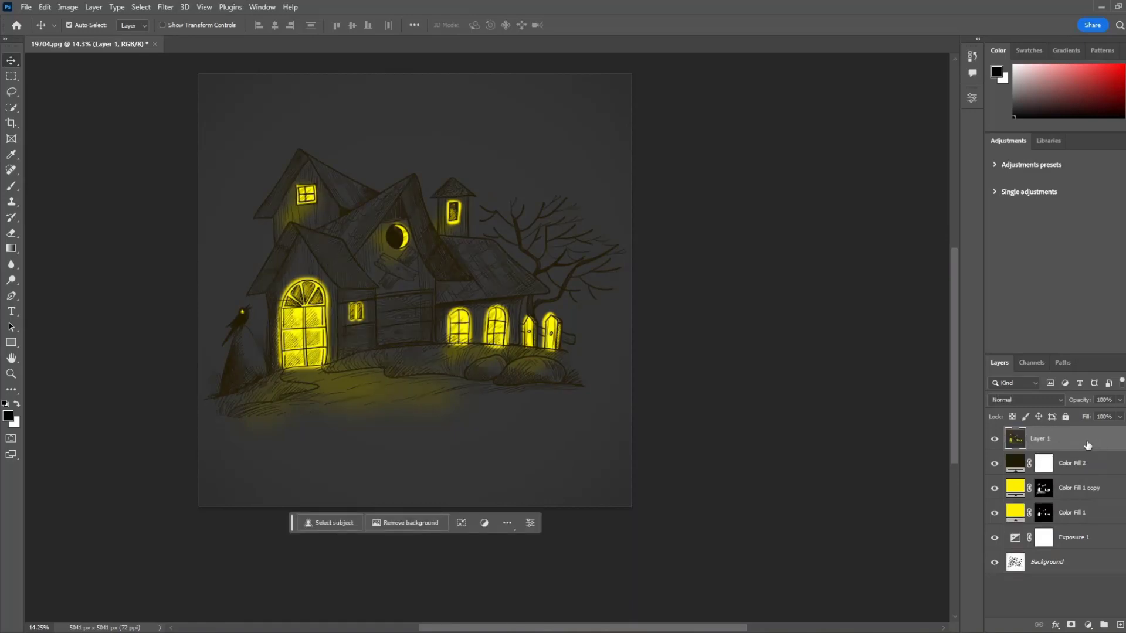
- Open the Camera Raw Filter on the merged layer and warm its white balance to a temperature of +8
click(166, 6)
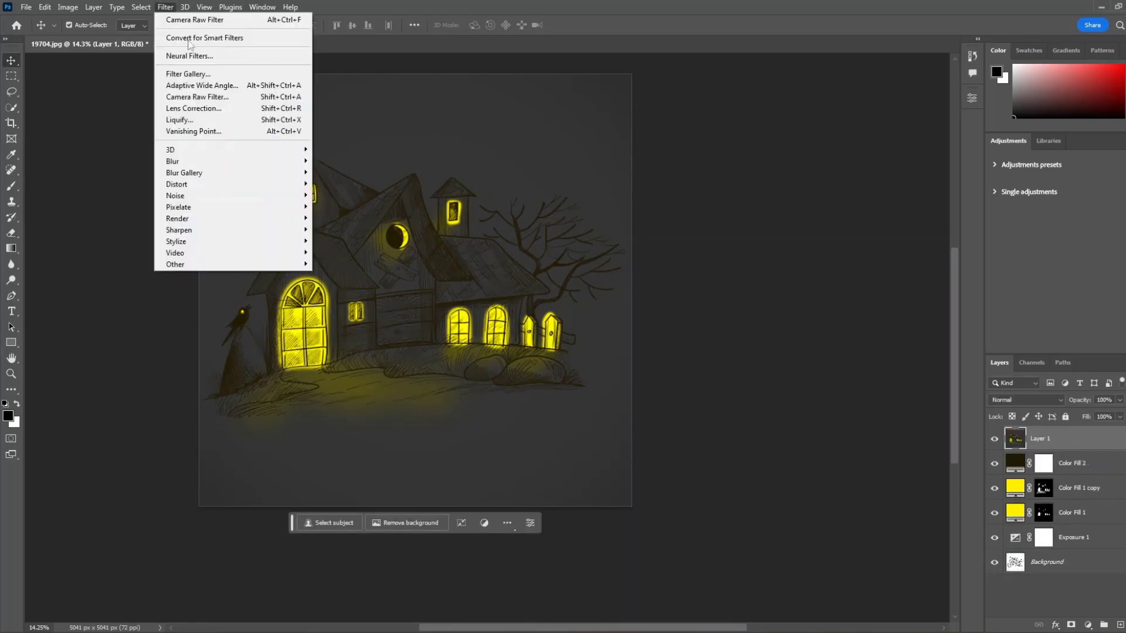
click(203, 97)
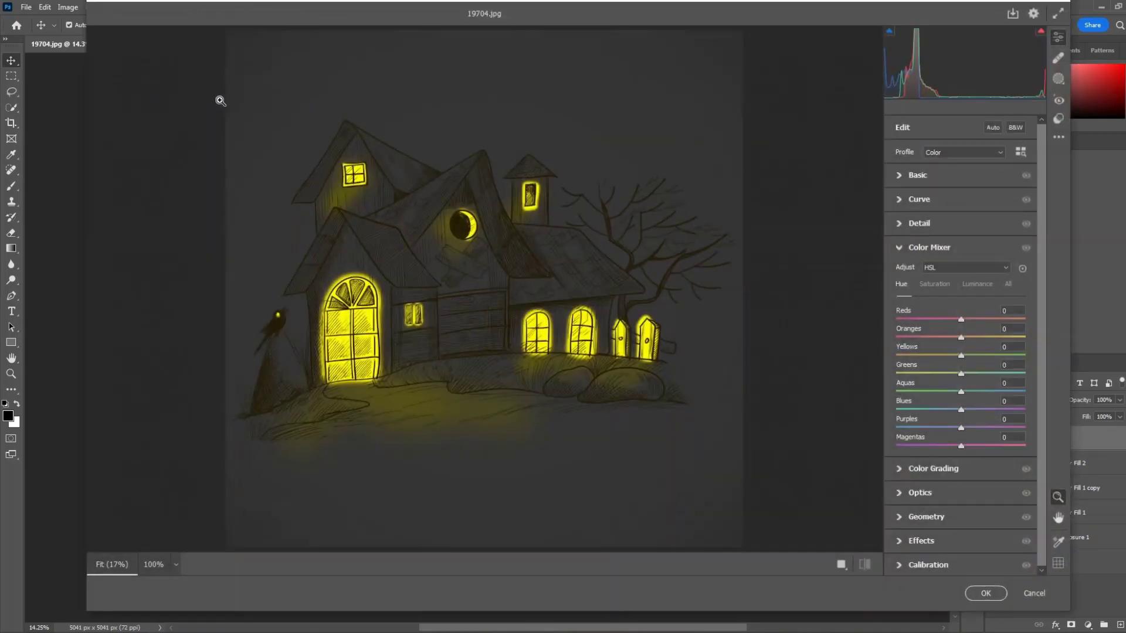
click(898, 251)
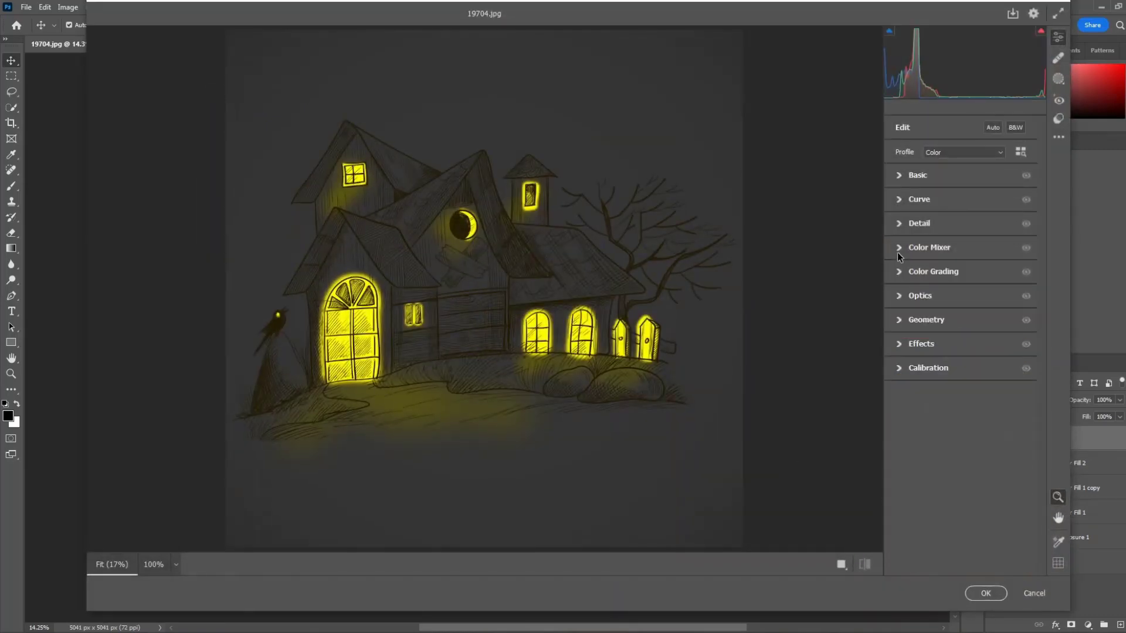
click(902, 176)
drag(961, 227, 967, 224)
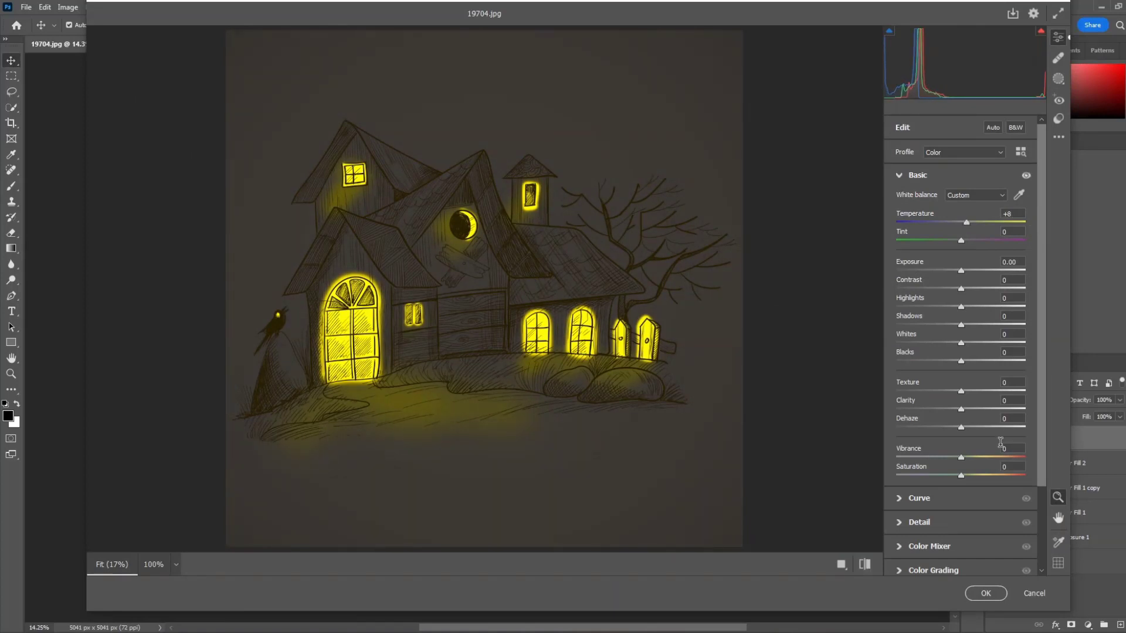
- Set the Basic adjustments to Blacks -13, Highlights +11 and Vibrance +12
drag(917, 354, 910, 356)
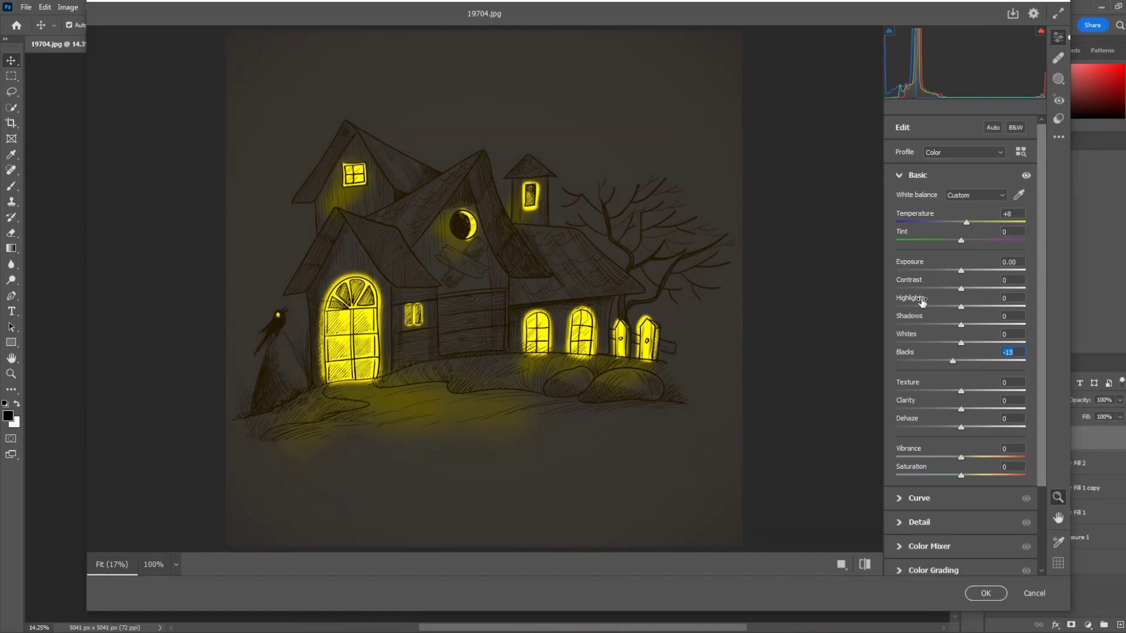
mouse_move(920, 299)
mouse_down()
mouse_move(940, 300)
mouse_move(928, 298)
mouse_up()
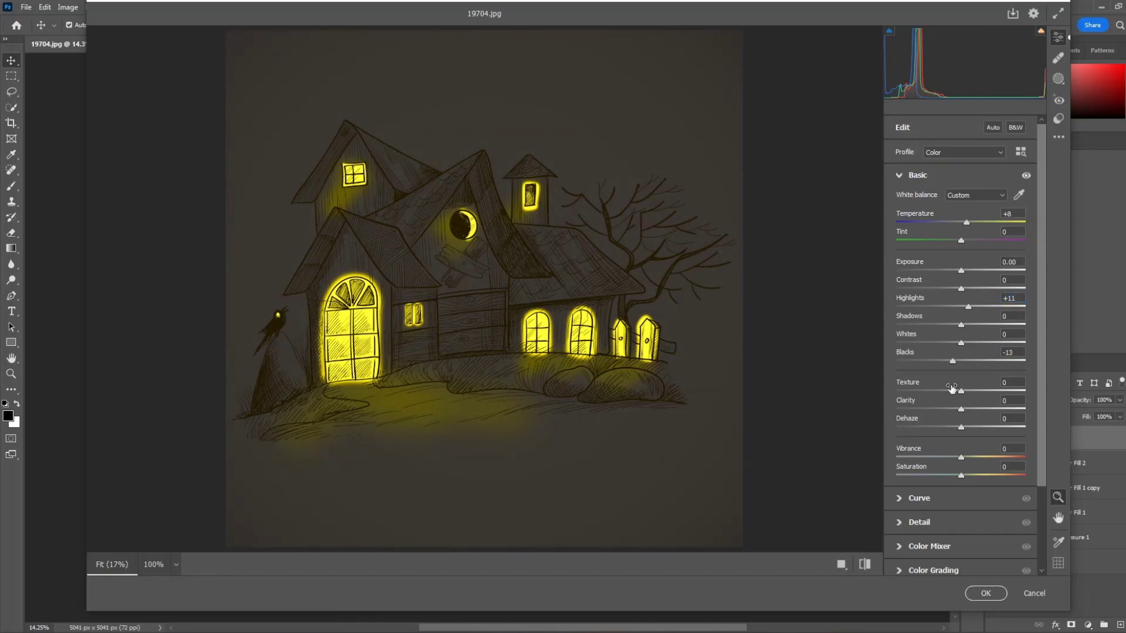
click(937, 453)
drag(937, 453, 945, 449)
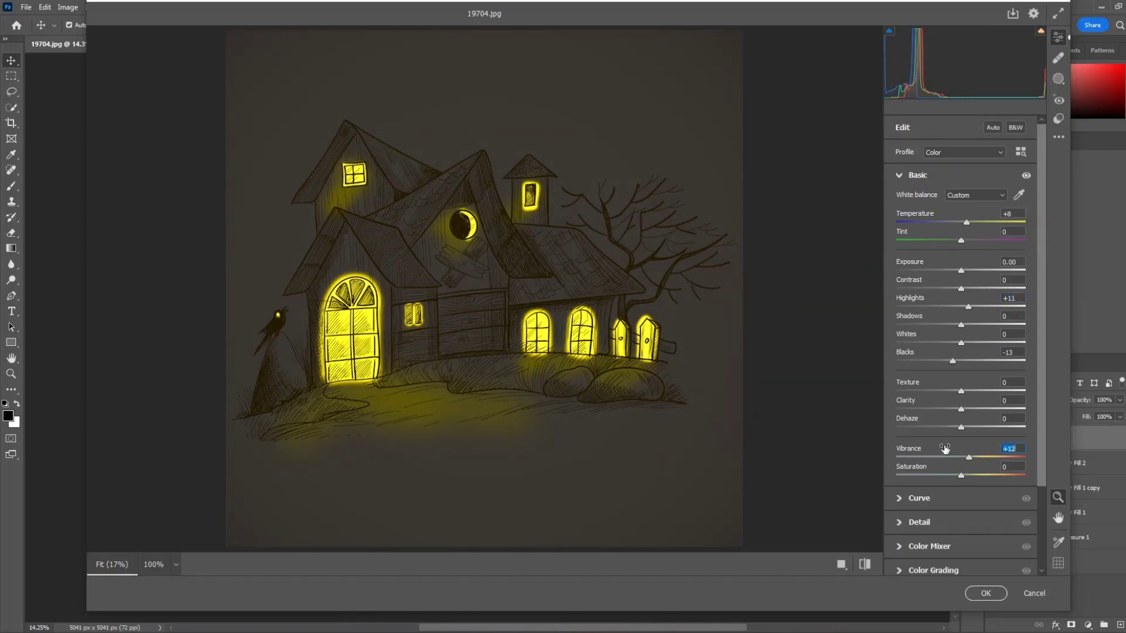
- Fine-tune the hue and saturation of the oranges and yellows in the Color Mixer
click(921, 175)
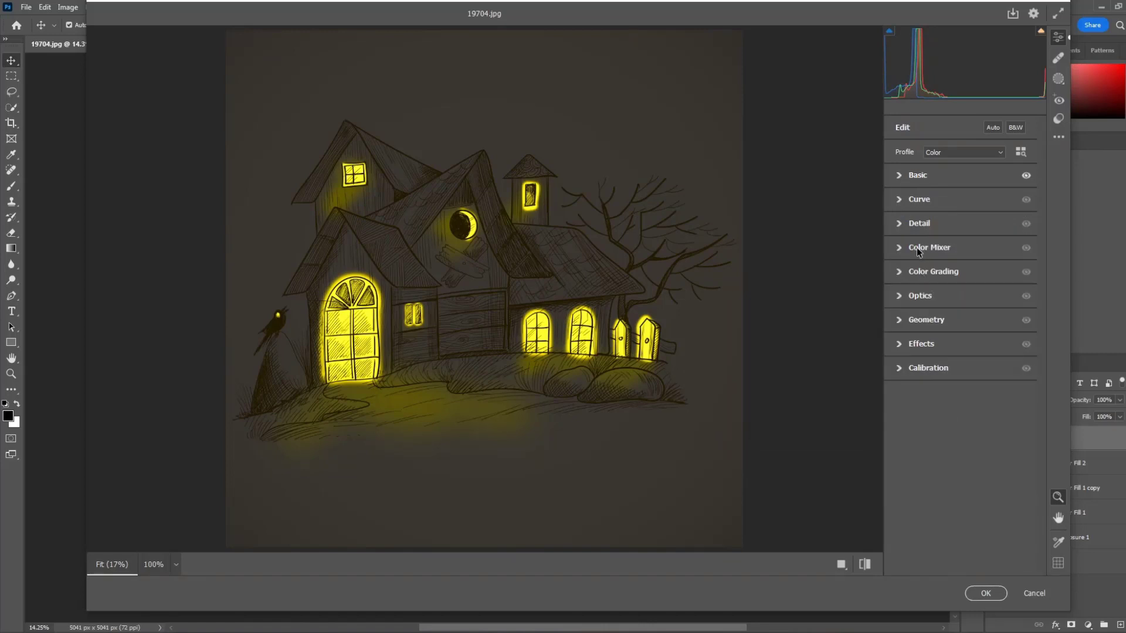
click(917, 247)
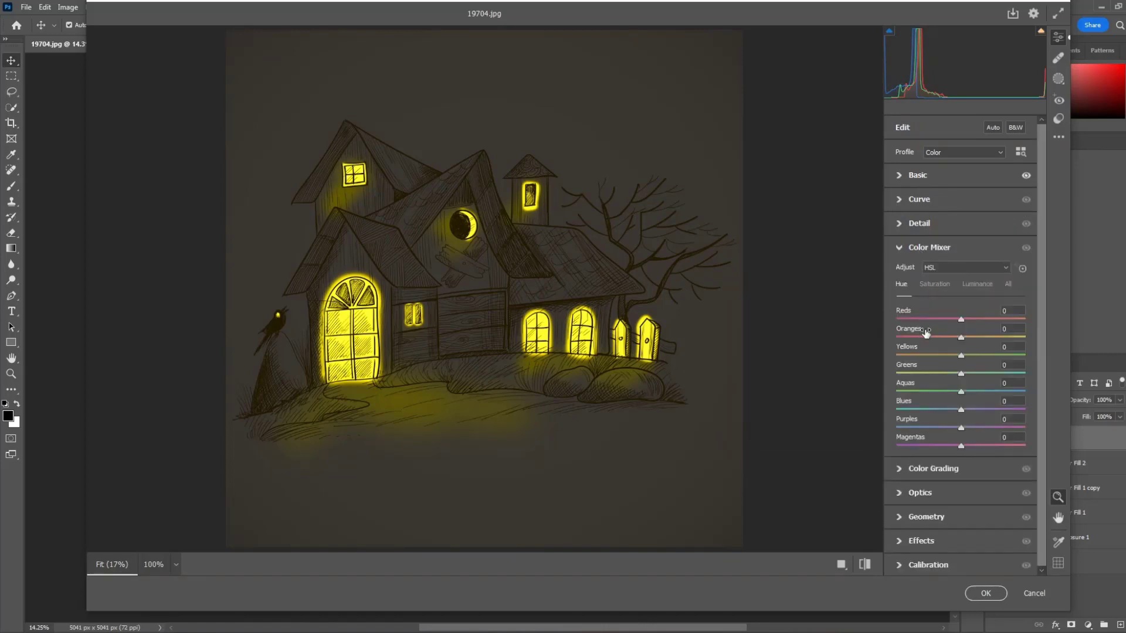
mouse_move(926, 333)
mouse_down()
mouse_move(958, 333)
mouse_move(929, 329)
mouse_move(930, 348)
mouse_move(918, 349)
mouse_up()
click(937, 286)
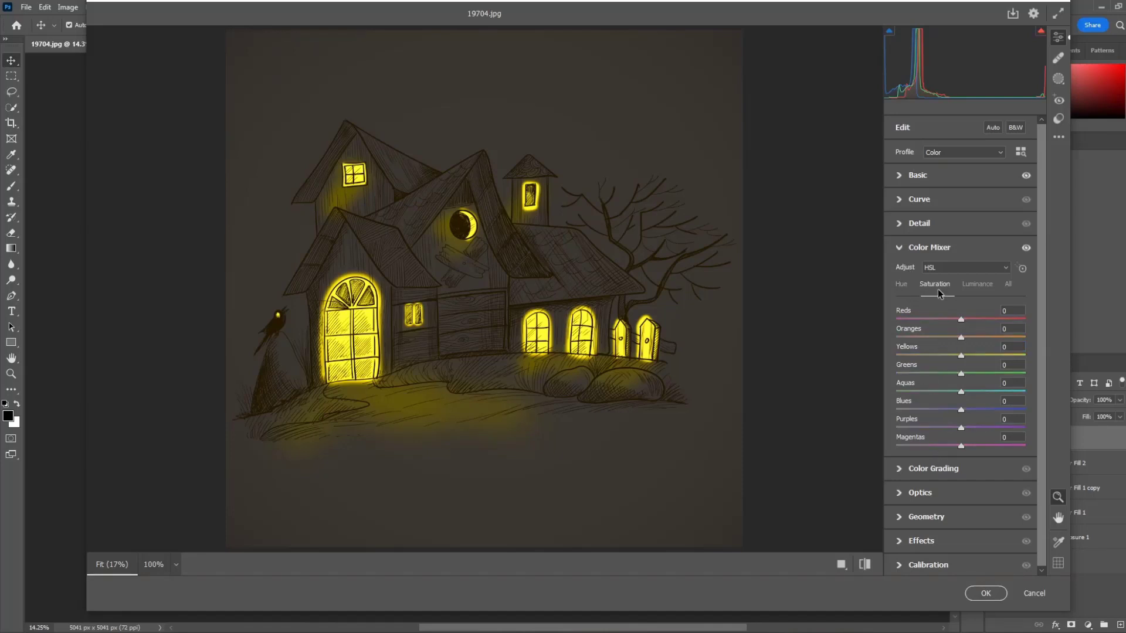
drag(945, 348, 938, 330)
click(914, 251)
- Adjust the vignetting slightly in the Camera Raw effects and apply the filter to the merged layer
click(922, 344)
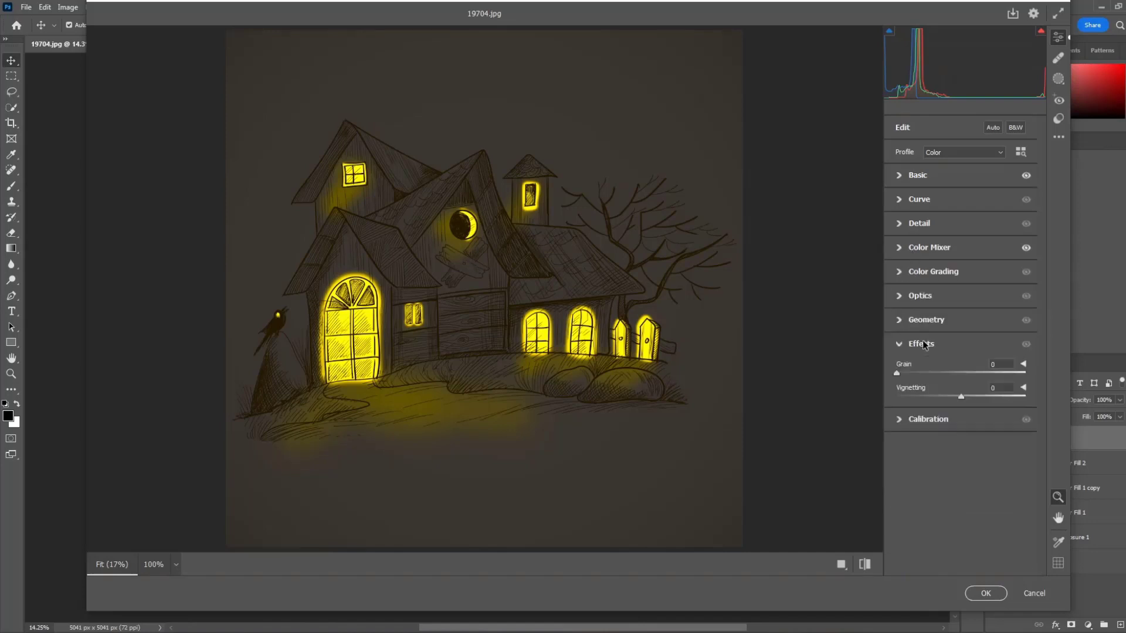
click(930, 390)
drag(929, 391, 929, 389)
click(978, 594)
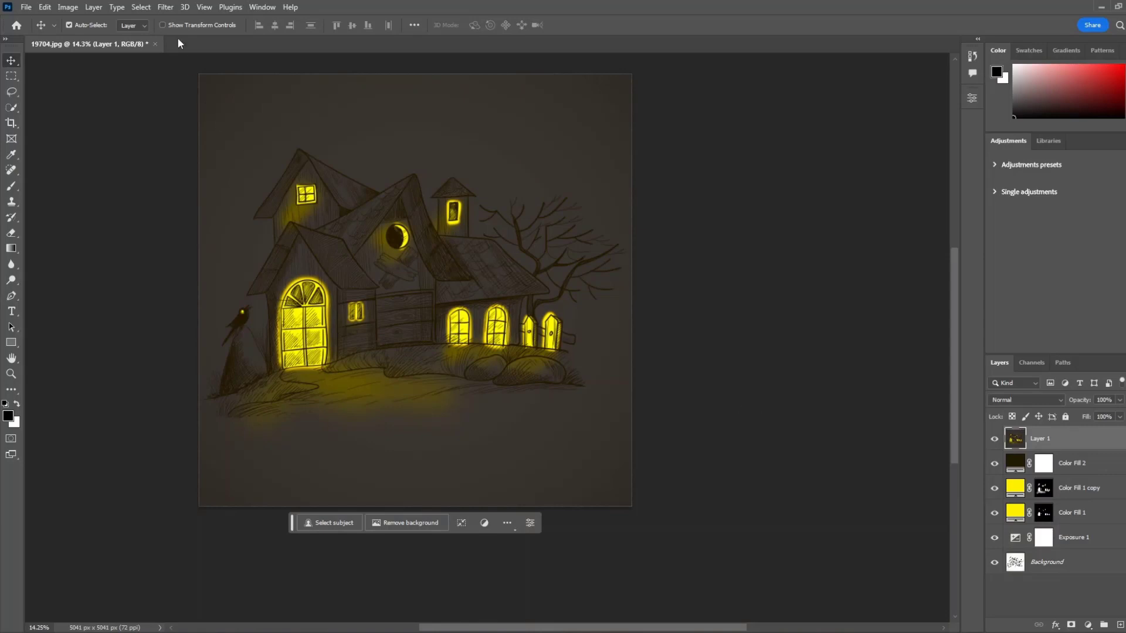
- Reopen the Camera Raw Filter on the merged layer and shift the Yellows hue to -45 in the Color Mixer
click(166, 7)
click(191, 97)
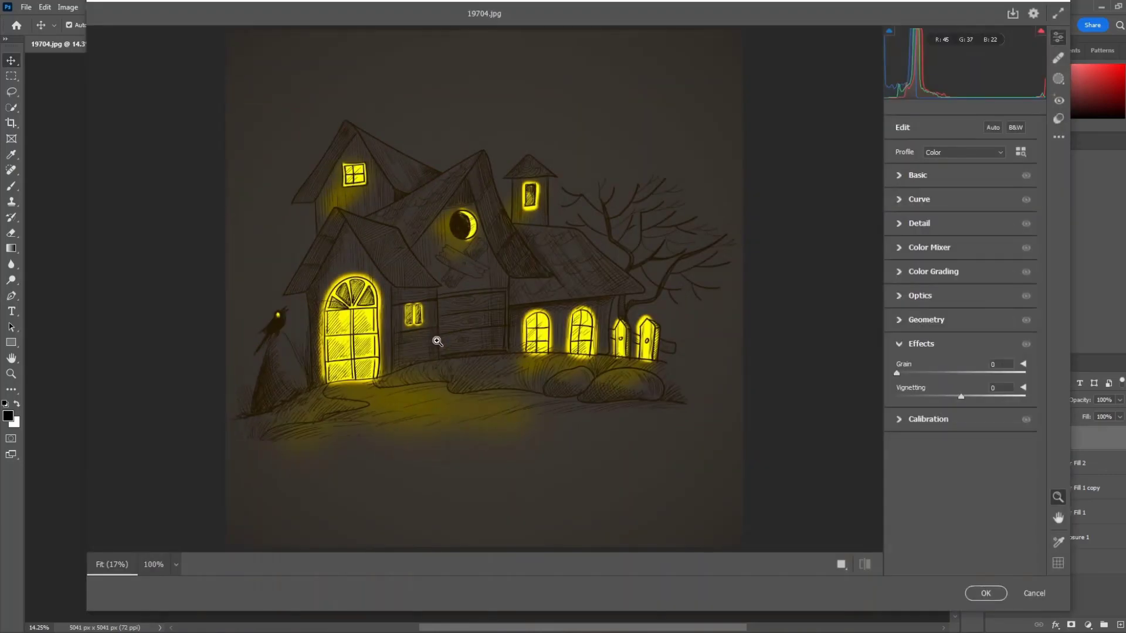
click(909, 341)
click(902, 272)
click(903, 273)
click(902, 248)
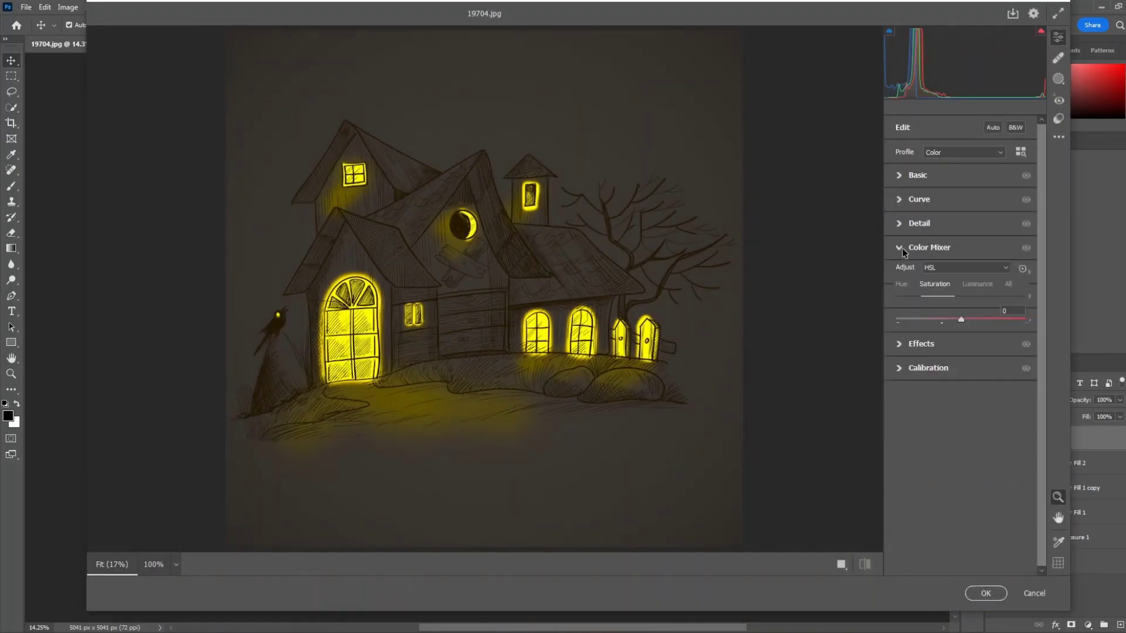
click(905, 284)
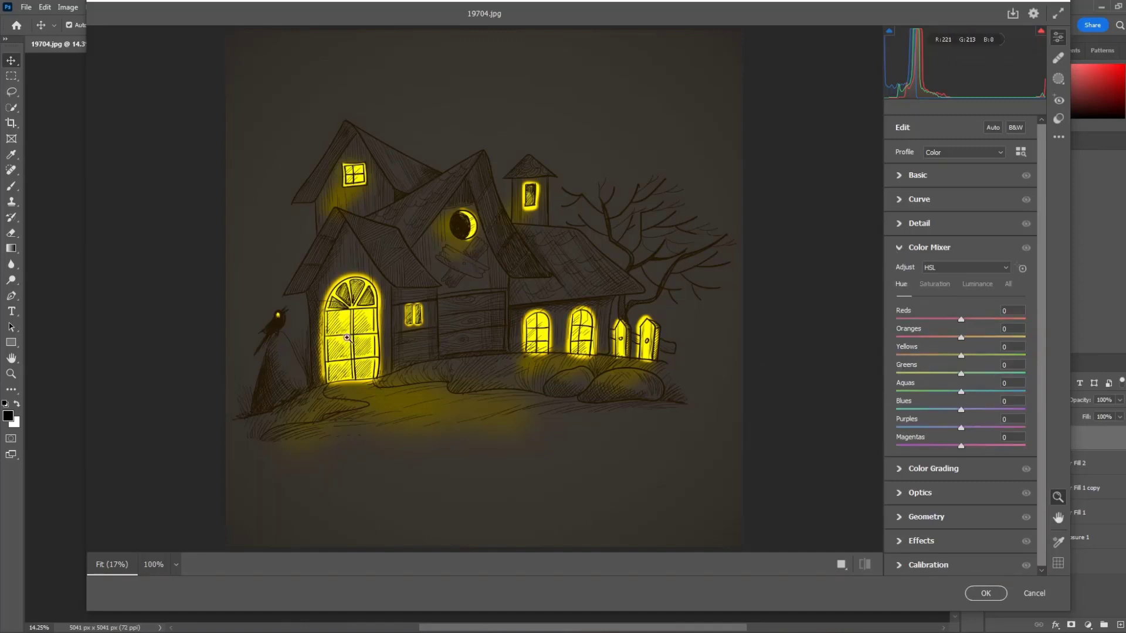
drag(920, 347, 889, 352)
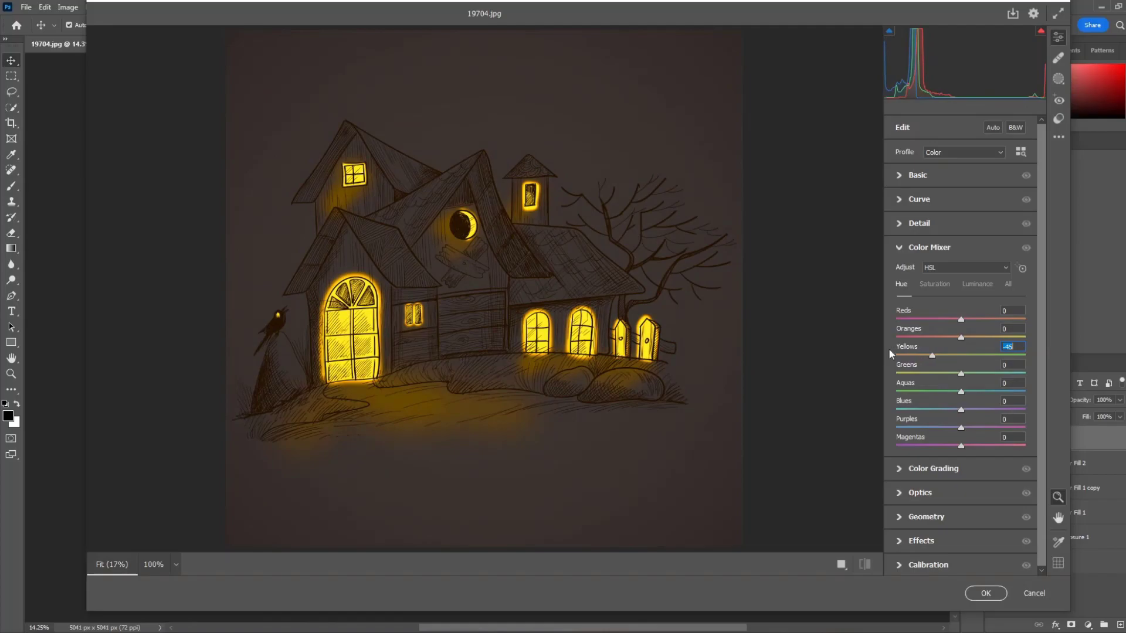